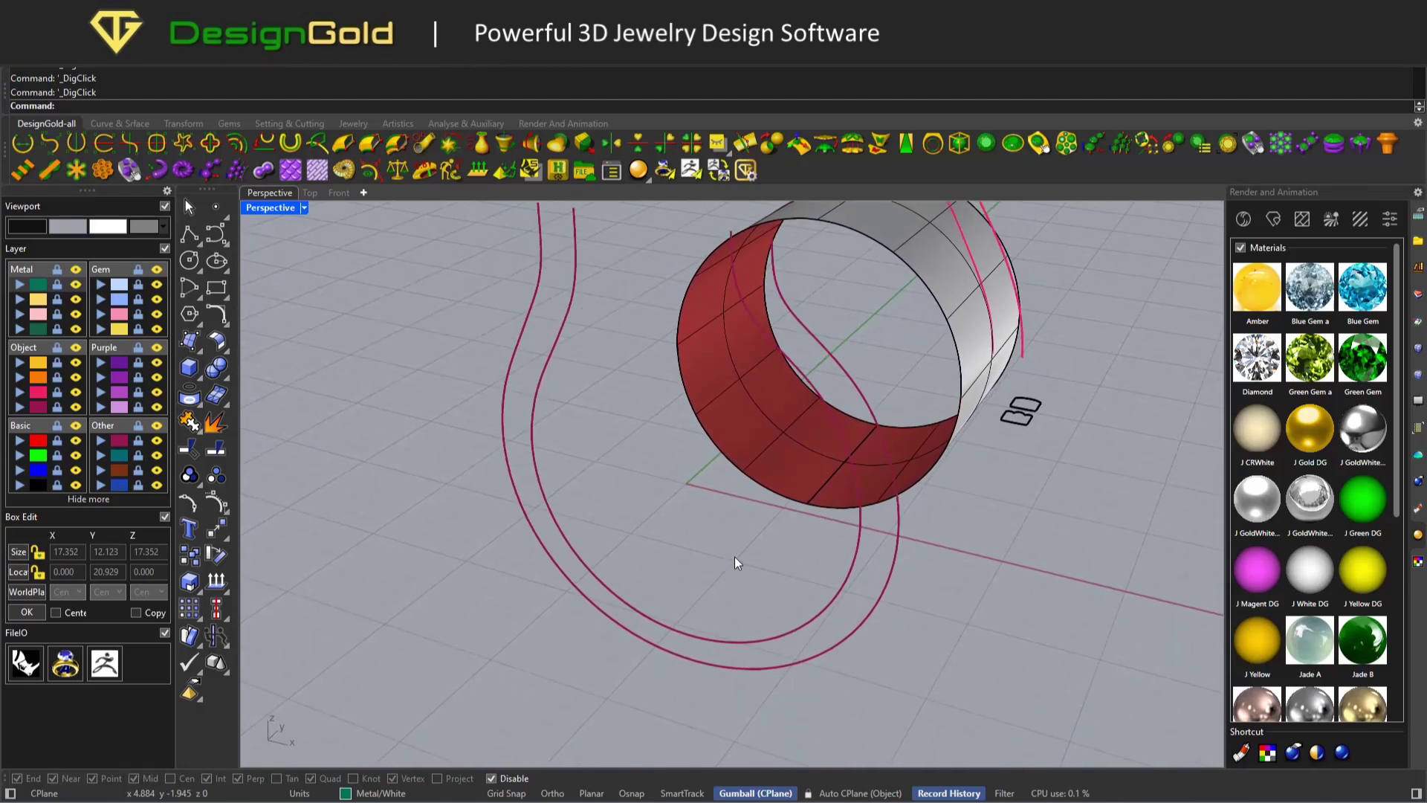
# Step: Use Profile Placer to place a profile section on the inner rail curve of the looping pair
pyautogui.moveTo(734, 556); pyautogui.dragTo(648, 483, button='right')
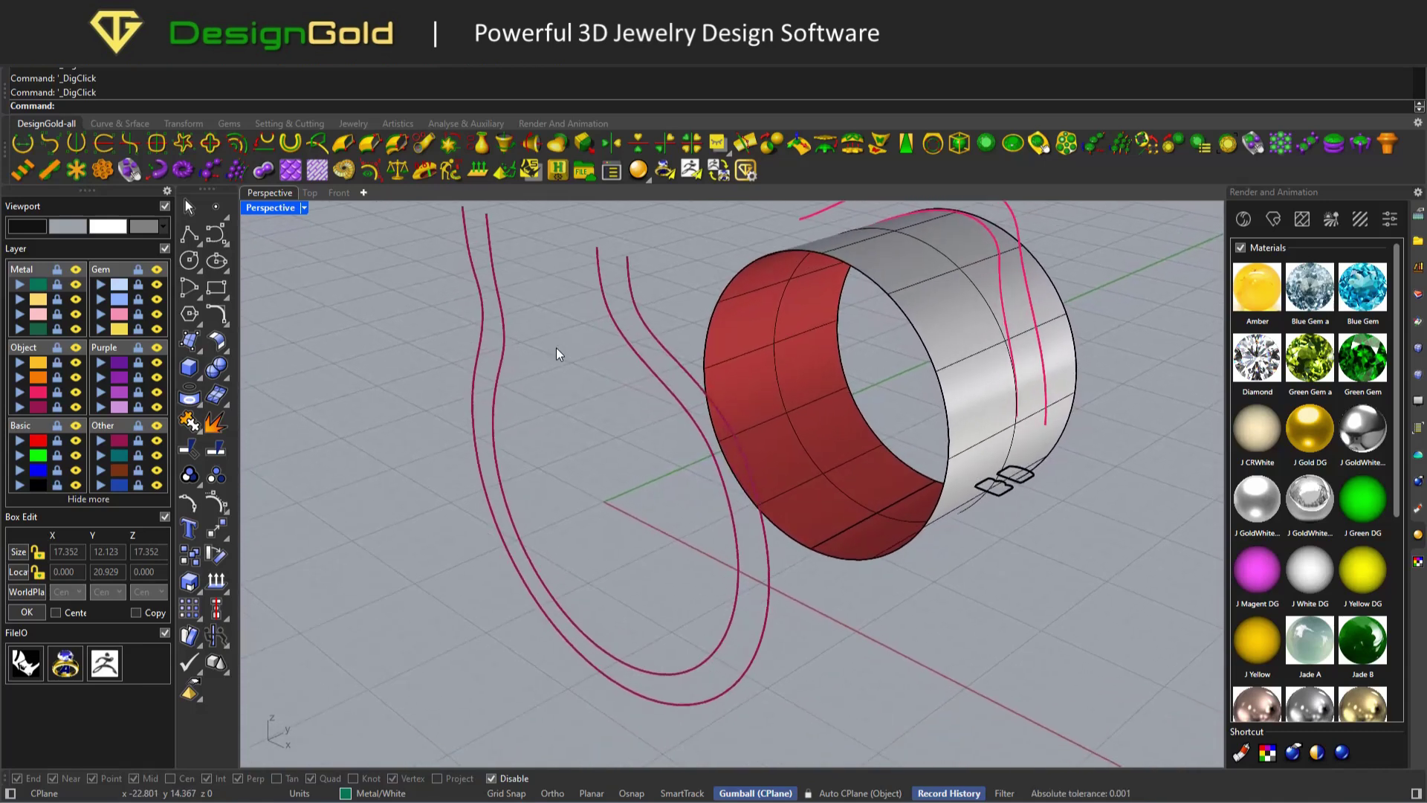
pyautogui.click(317, 142)
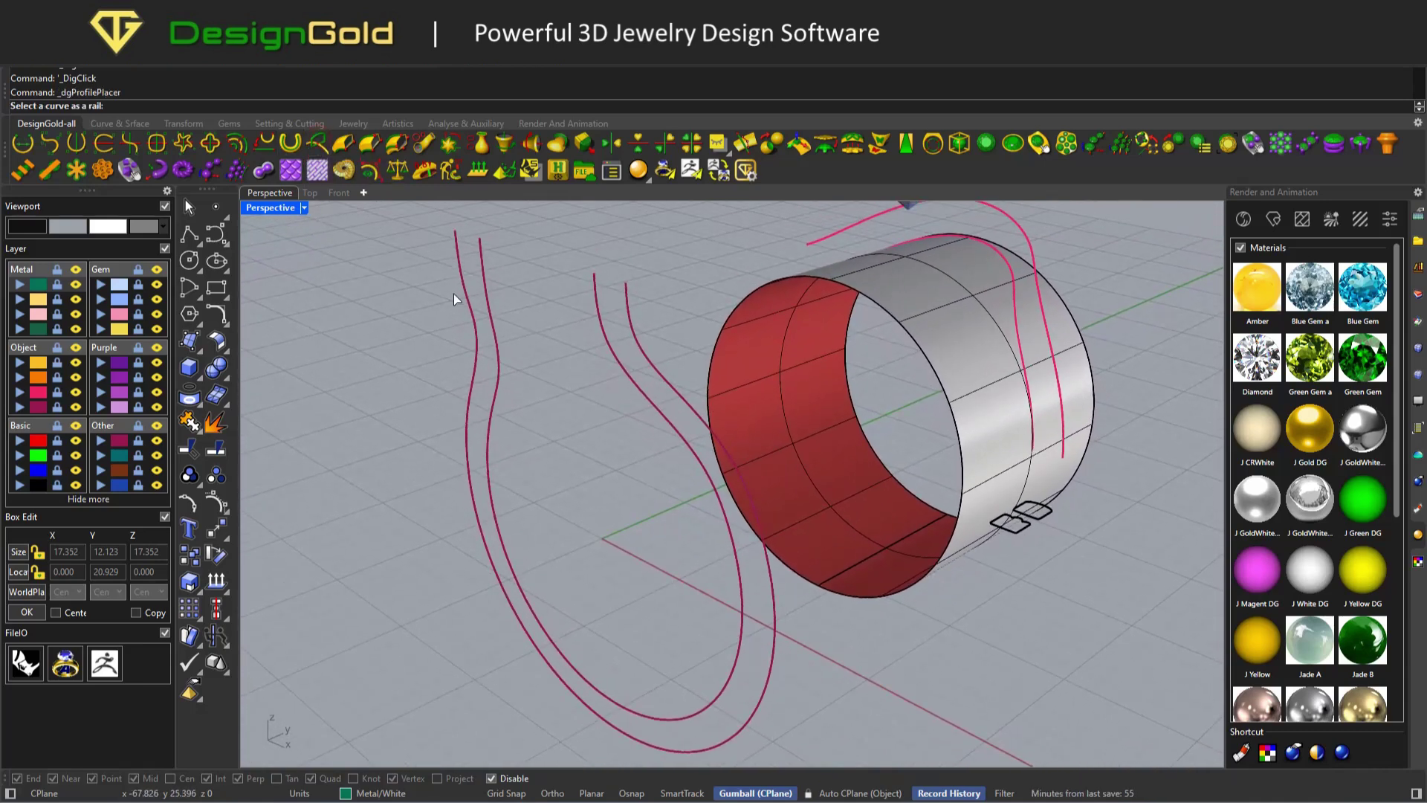
pyautogui.click(622, 370)
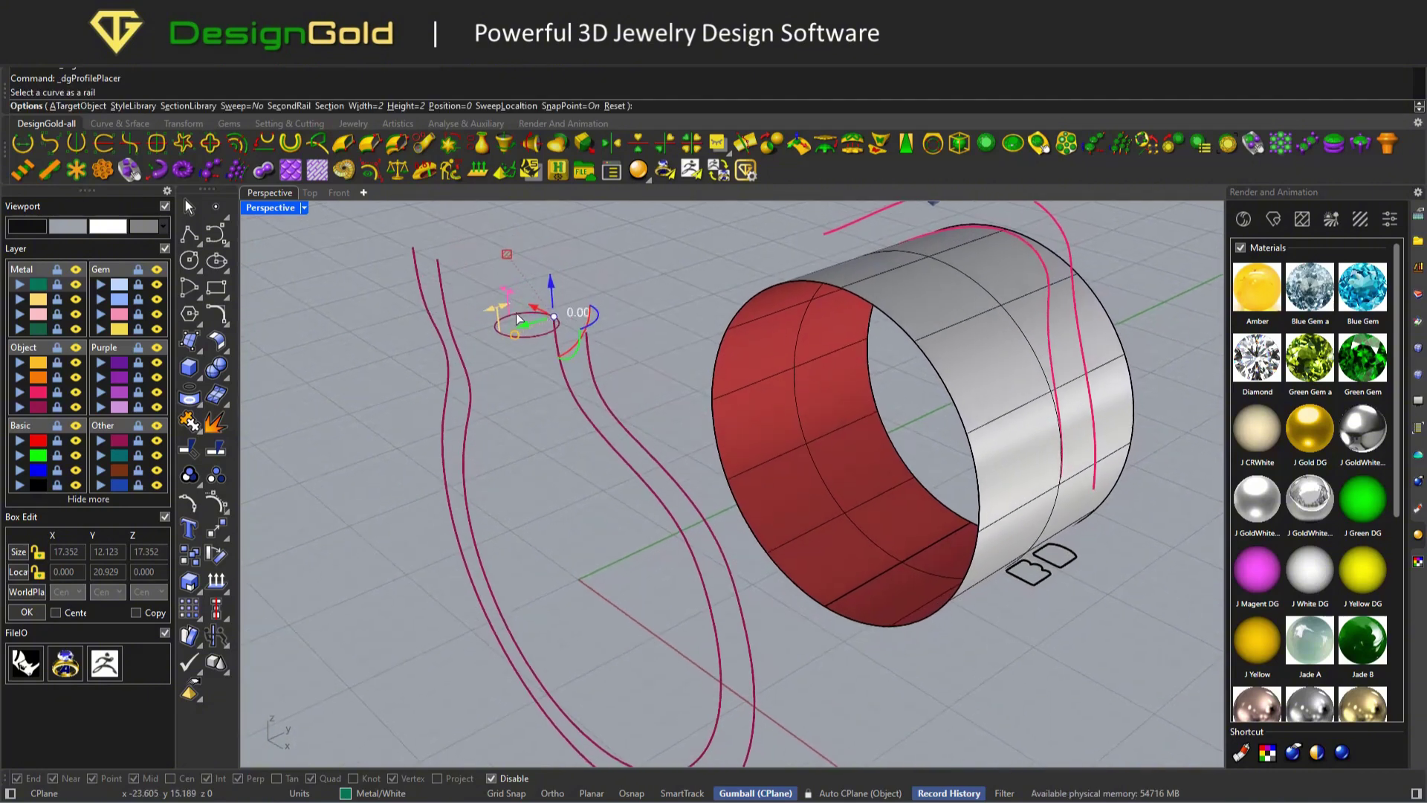
# Step: Adjust the placed section with its handles to about 2.26 mm wide and 1.86 mm high, and reset its transformation
pyautogui.scroll(5, 565, 358)
pyautogui.moveTo(511, 416)
pyautogui.mouseDown()
pyautogui.moveTo(537, 571)
pyautogui.moveTo(520, 432)
pyautogui.moveTo(548, 422)
pyautogui.moveTo(542, 378)
pyautogui.moveTo(537, 427)
pyautogui.mouseUp()
pyautogui.moveTo(559, 459); pyautogui.dragTo(612, 406, button='right')
pyautogui.moveTo(613, 405)
pyautogui.mouseDown()
pyautogui.moveTo(626, 476)
pyautogui.moveTo(605, 391)
pyautogui.mouseUp()
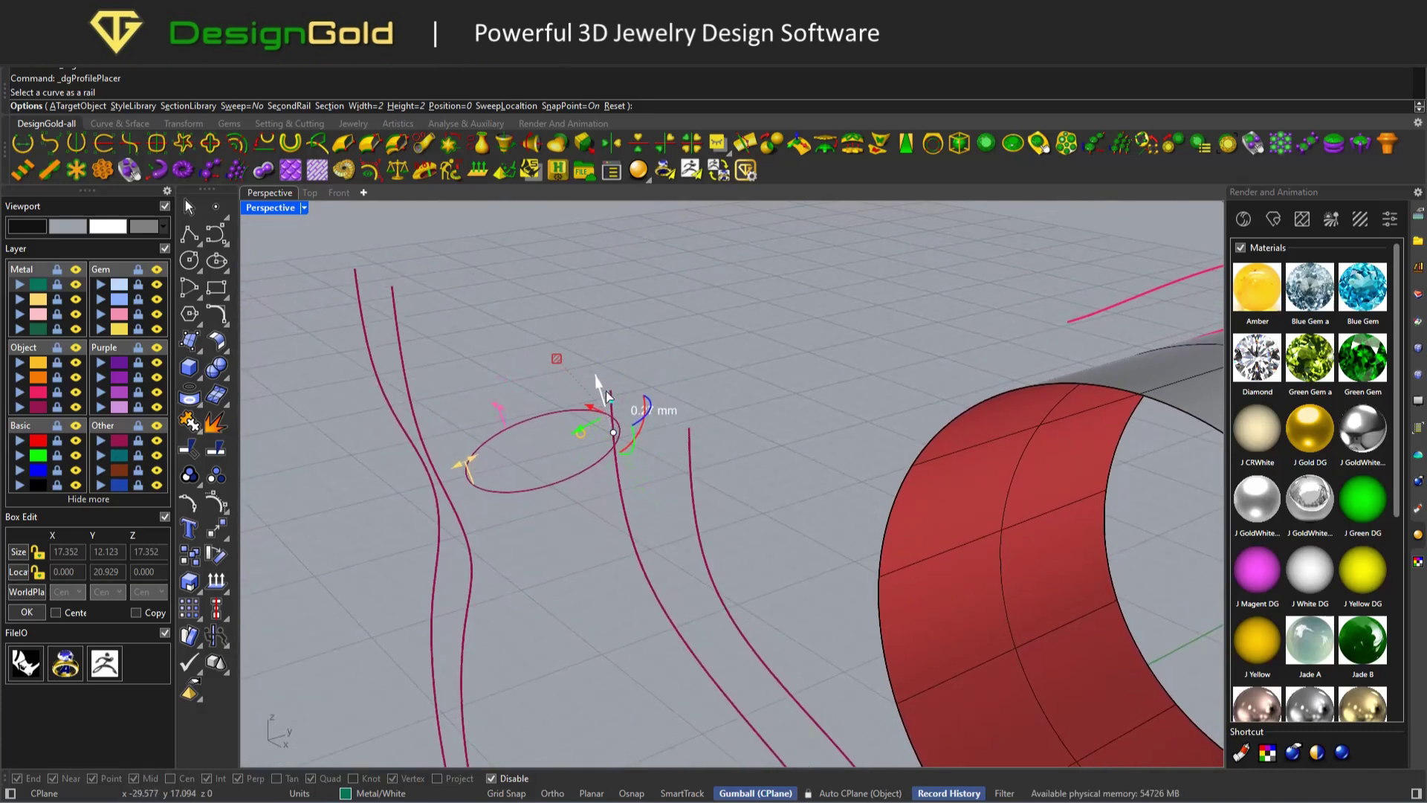
pyautogui.moveTo(605, 390); pyautogui.dragTo(436, 482, button='right')
pyautogui.moveTo(436, 481)
pyautogui.mouseDown()
pyautogui.moveTo(394, 475)
pyautogui.moveTo(454, 480)
pyautogui.moveTo(410, 483)
pyautogui.moveTo(420, 493)
pyautogui.mouseUp()
pyautogui.moveTo(421, 494); pyautogui.dragTo(394, 594, button='right')
pyautogui.moveTo(390, 614); pyautogui.dragTo(404, 613)
pyautogui.moveTo(404, 612); pyautogui.dragTo(631, 574, button='right')
pyautogui.moveTo(562, 566); pyautogui.dragTo(550, 573)
pyautogui.moveTo(551, 573); pyautogui.dragTo(573, 247, button='right')
pyautogui.click(614, 106)
# Step: Open the section library and try several shapes from p001 to p005 on the placed section
pyautogui.moveTo(644, 445); pyautogui.dragTo(537, 399, button='right')
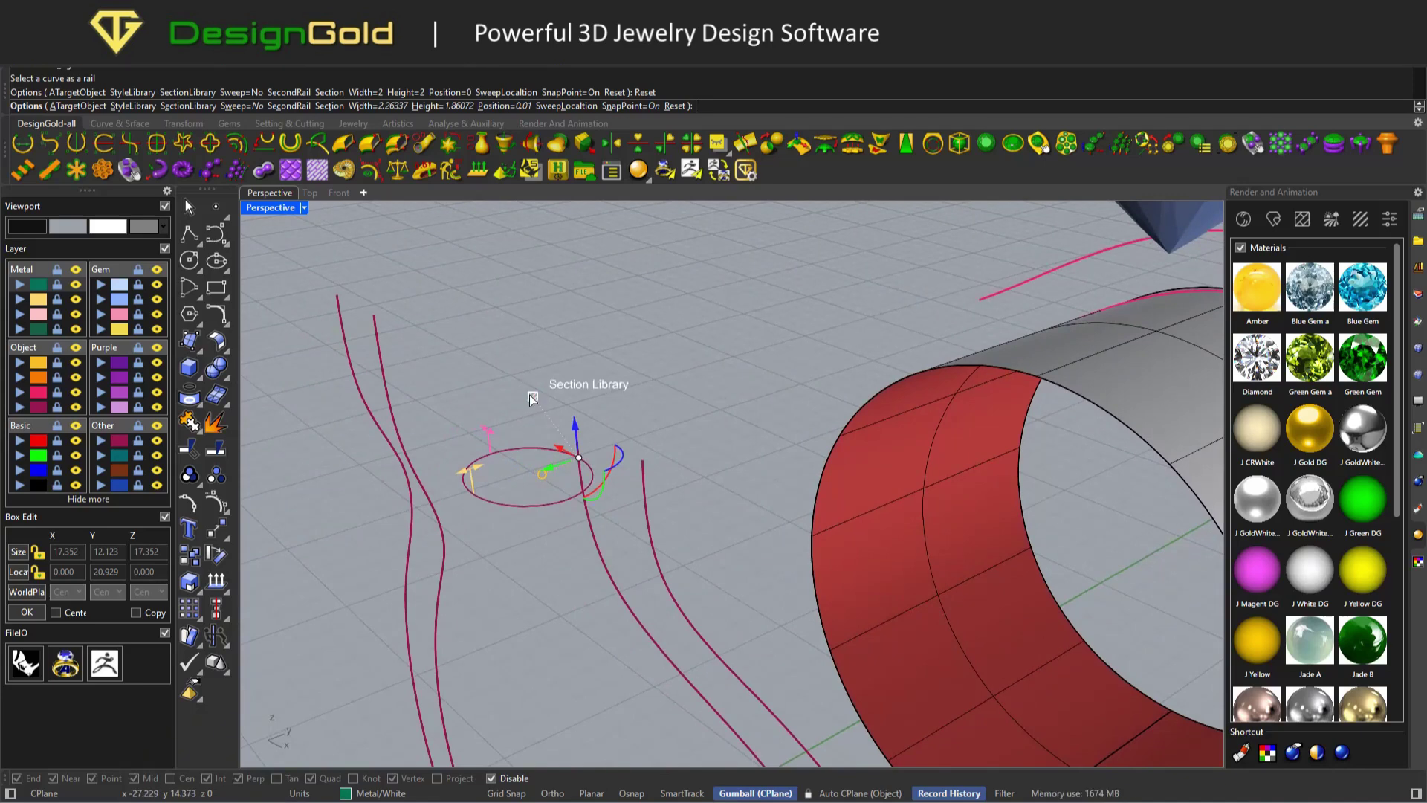
pyautogui.click(531, 397)
pyautogui.moveTo(931, 339); pyautogui.dragTo(780, 295)
pyautogui.scroll(-3, 980, 327)
pyautogui.scroll(3, 1001, 466)
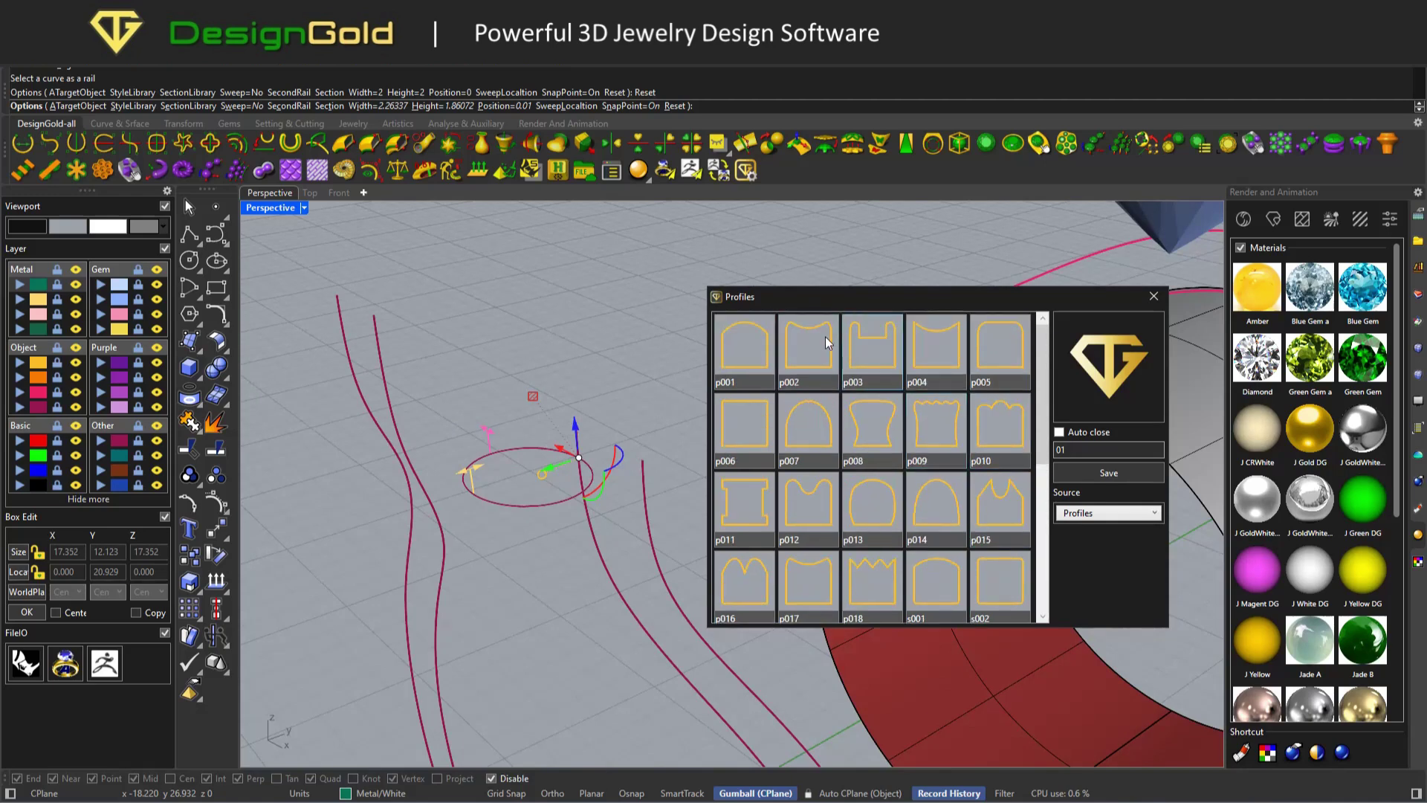
pyautogui.scroll(-3, 1014, 556)
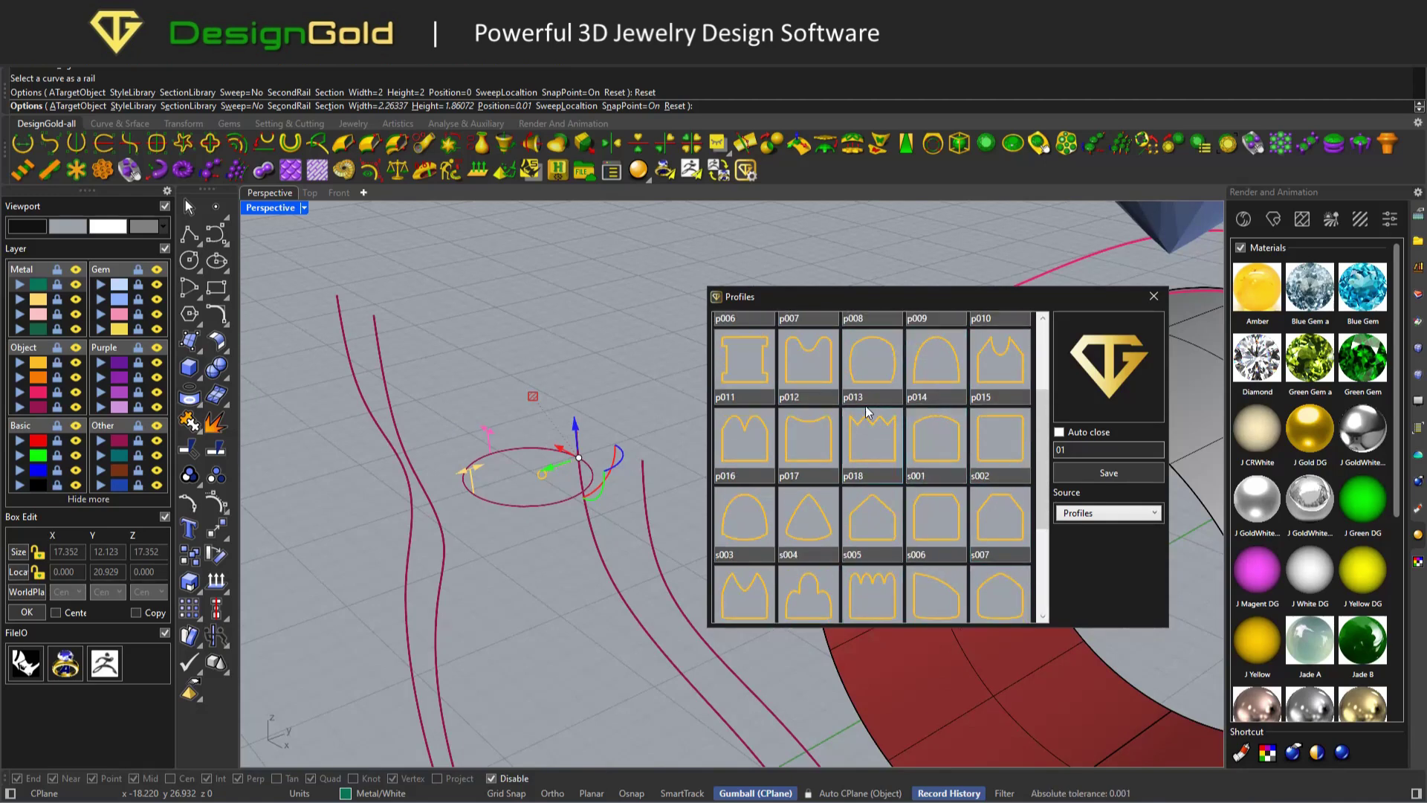
pyautogui.scroll(3, 817, 409)
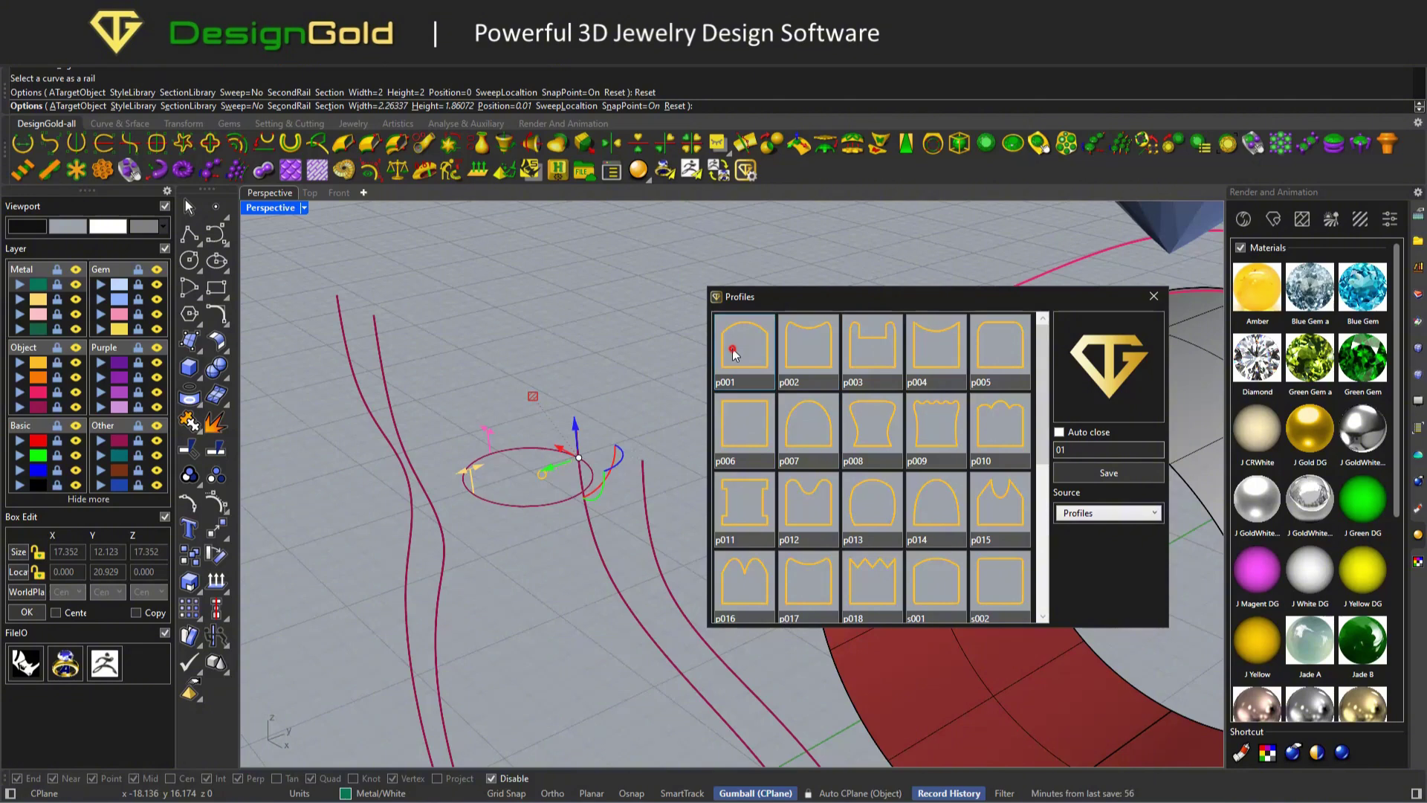
pyautogui.click(798, 351)
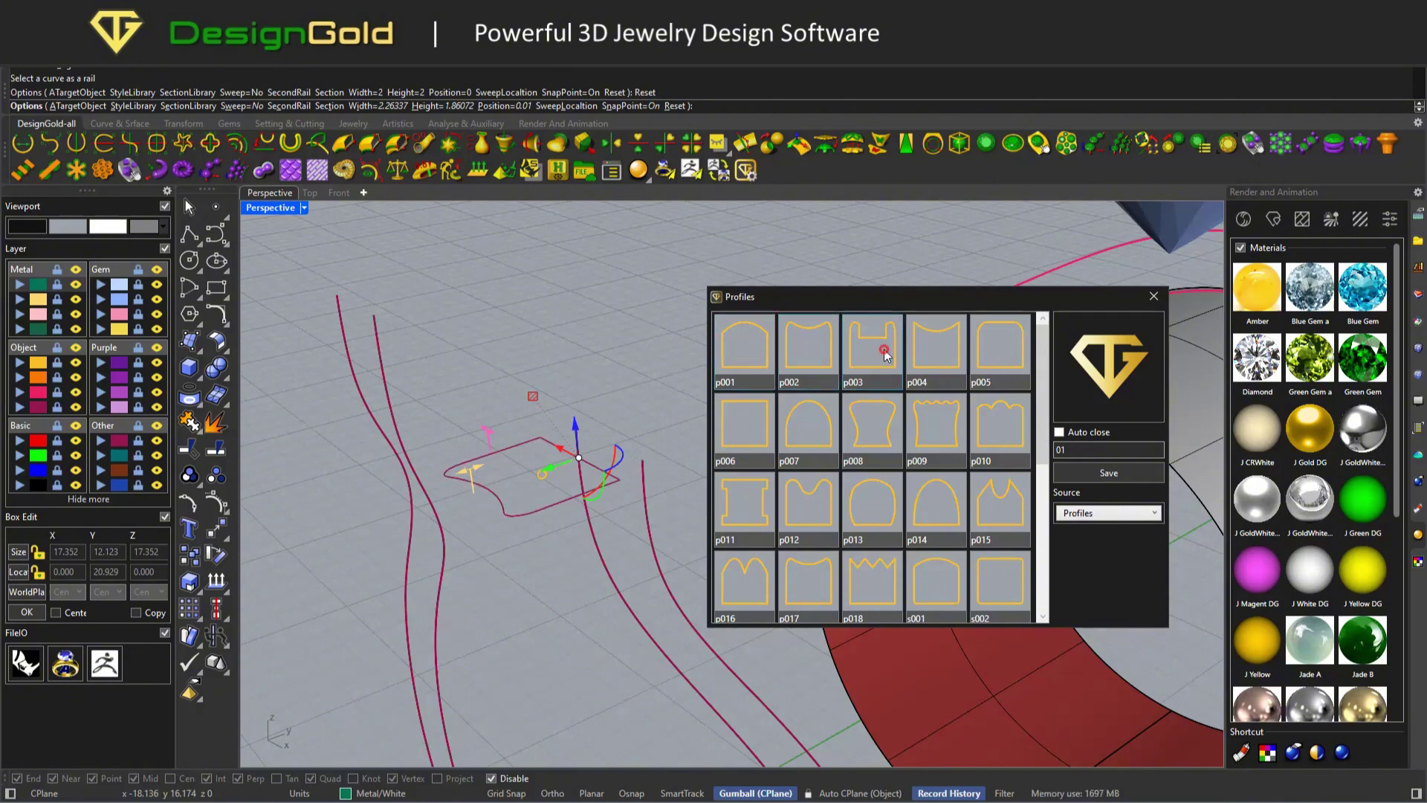
pyautogui.click(1006, 355)
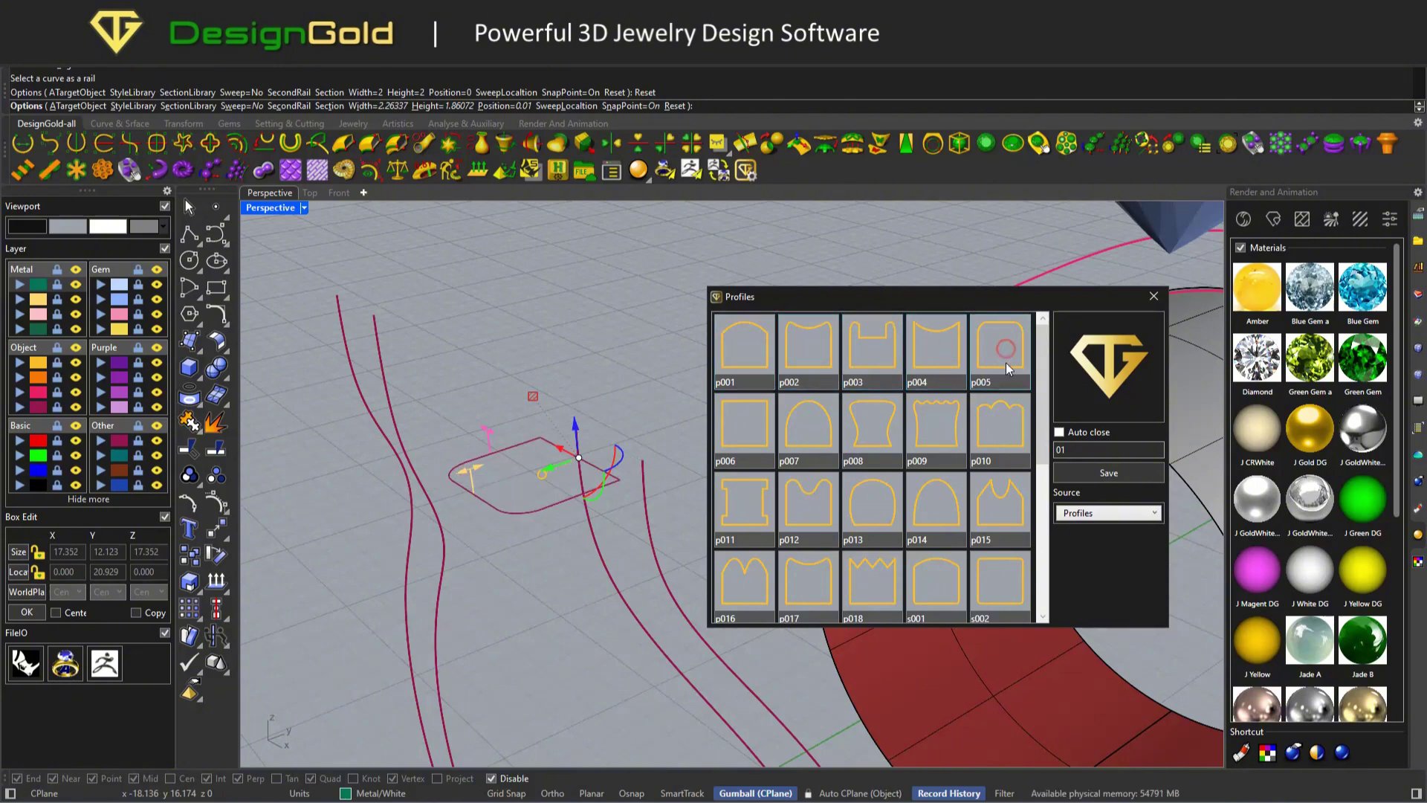
# Step: Try heart shapes s001 and s002 from the Prong Sections source, then return to Profiles and apply p002 to the section
pyautogui.click(1107, 514)
pyautogui.click(1089, 543)
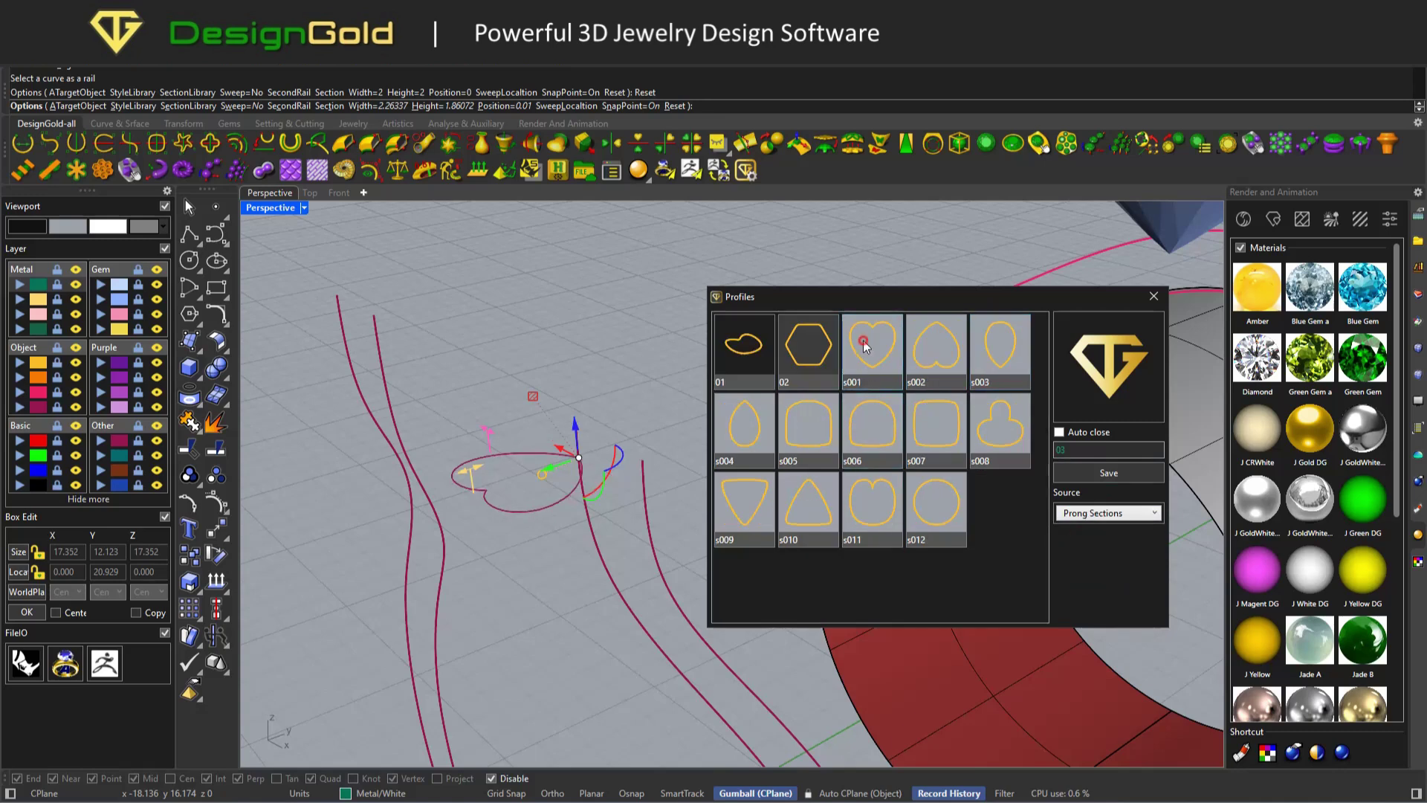
pyautogui.click(1107, 513)
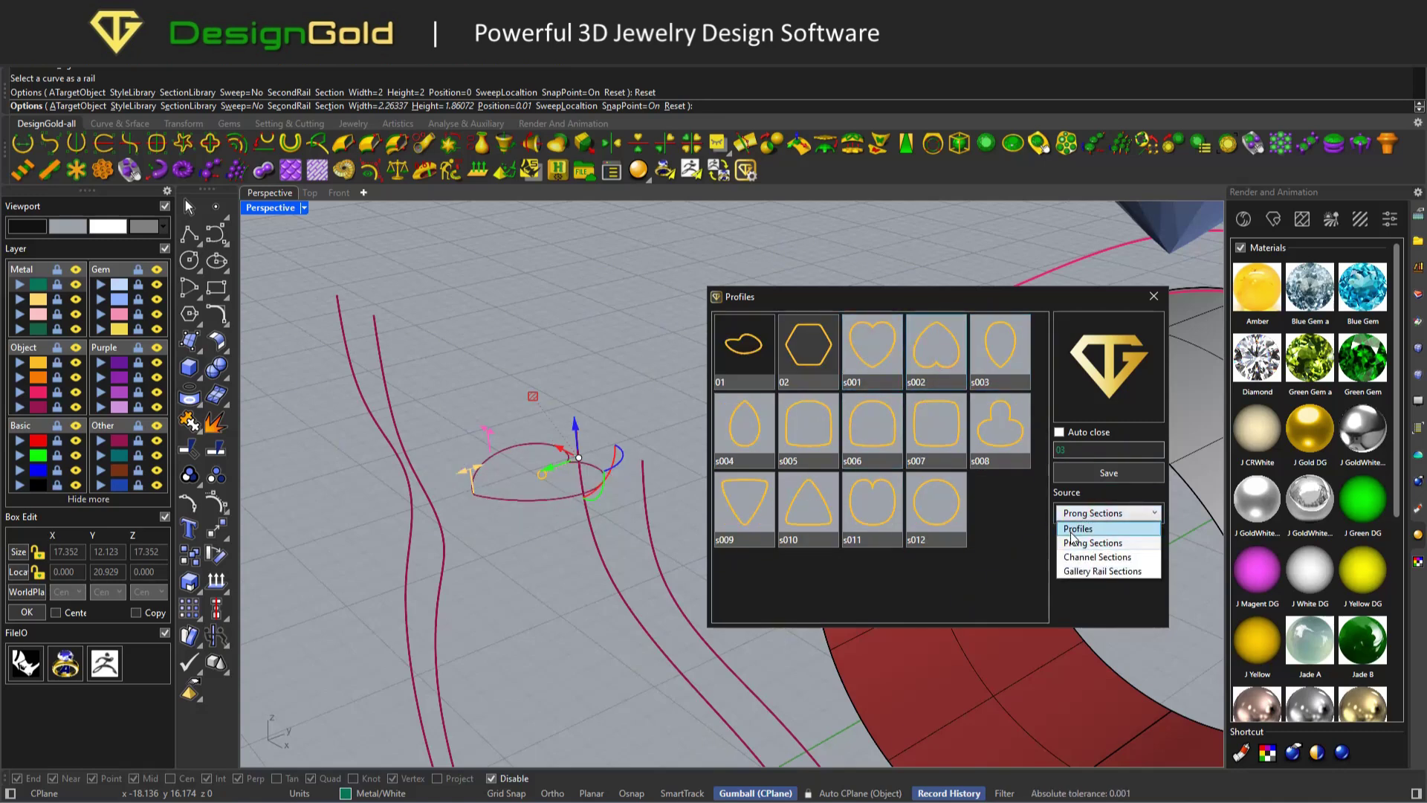
pyautogui.click(1073, 529)
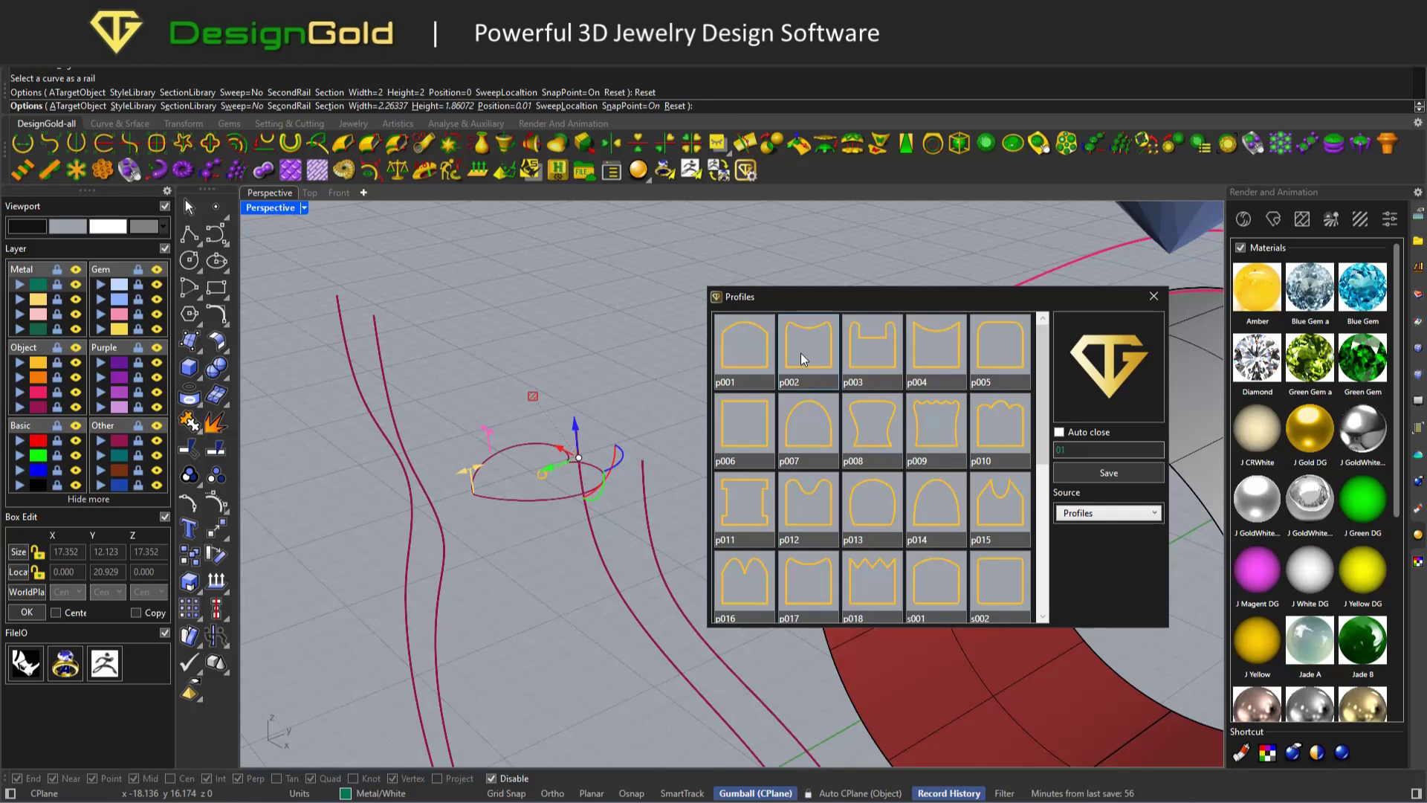
pyautogui.moveTo(676, 404); pyautogui.dragTo(532, 461, button='right')
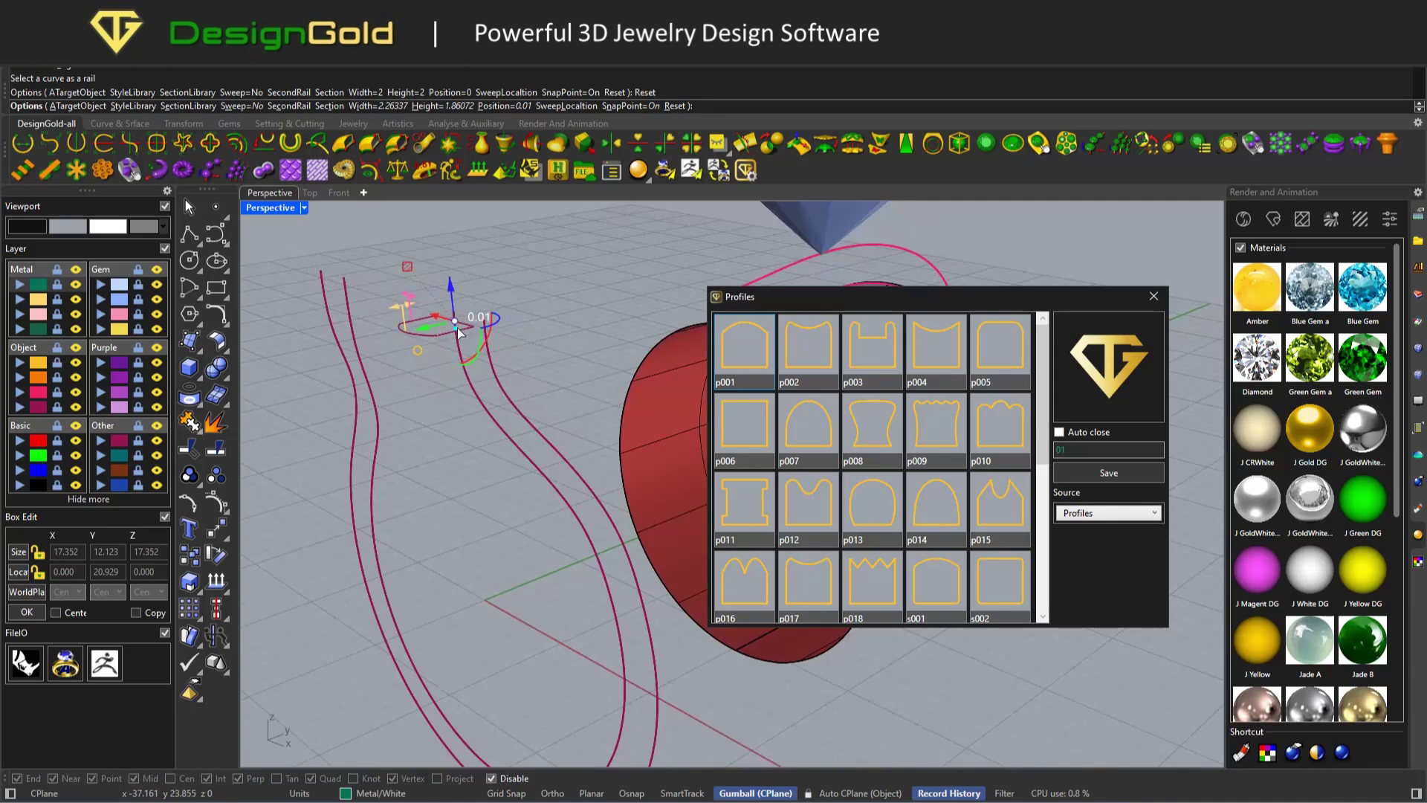
pyautogui.moveTo(555, 483); pyautogui.dragTo(532, 497, button='right')
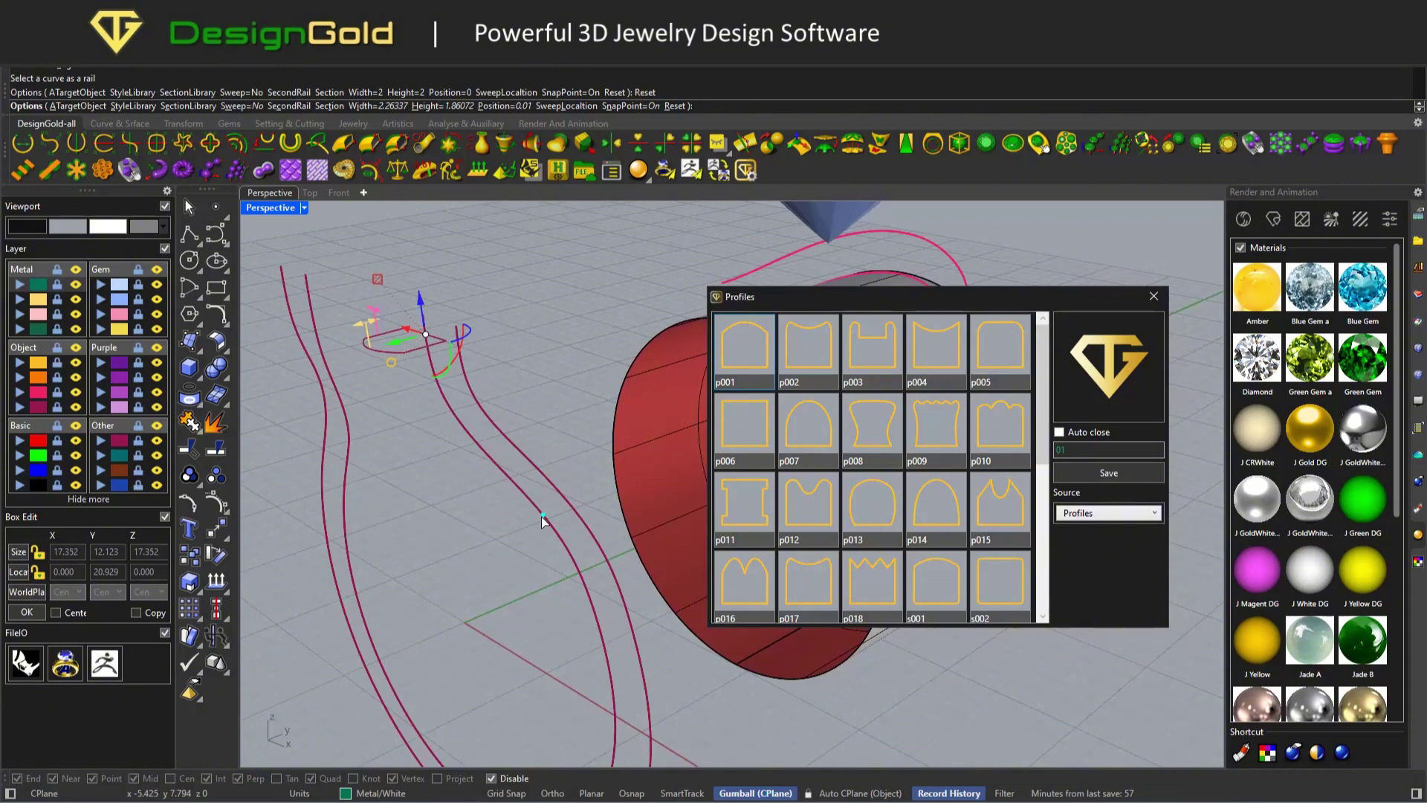
# Step: Add three more sections along the inner rail, down to its lower bend
pyautogui.click(541, 516)
pyautogui.moveTo(543, 516); pyautogui.dragTo(516, 650, button='right')
pyautogui.click(518, 582)
pyautogui.click(503, 671)
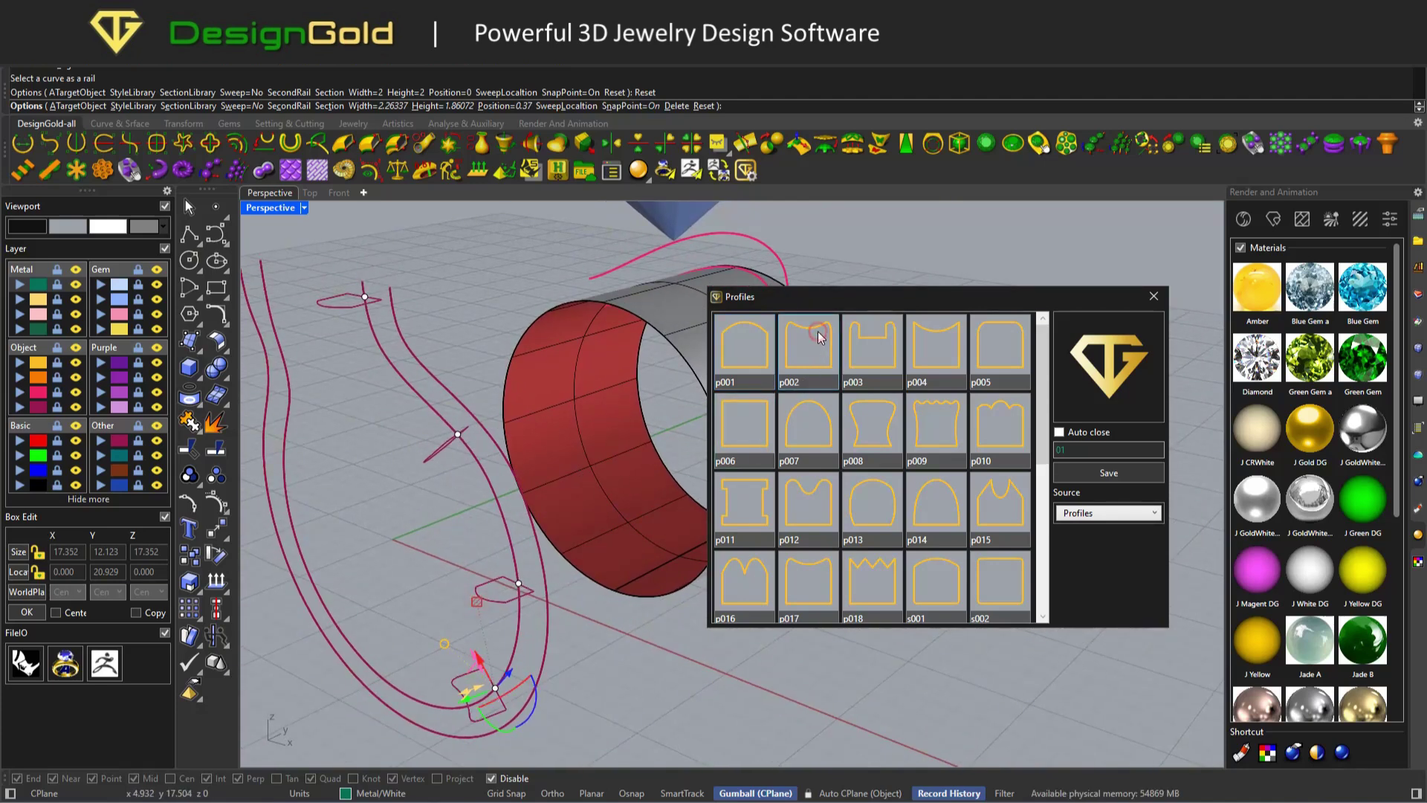
# Step: Apply profile p002 to the third section along the rail
pyautogui.moveTo(565, 587); pyautogui.dragTo(499, 578, button='right')
pyautogui.click(498, 579)
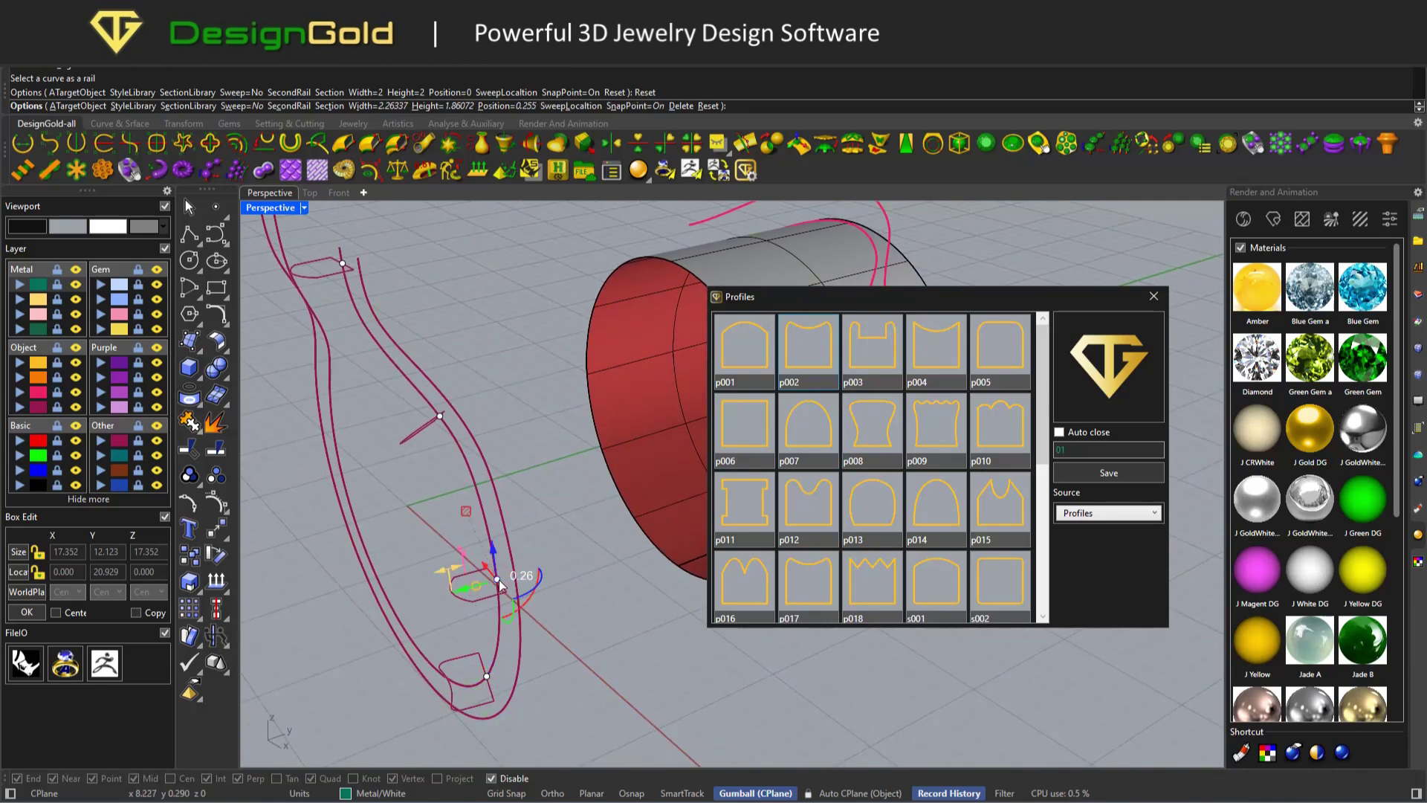
pyautogui.click(803, 341)
# Step: Assign the neighbouring outer curve as the second rail and turn on the sweep
pyautogui.moveTo(461, 506); pyautogui.dragTo(426, 366, button='right')
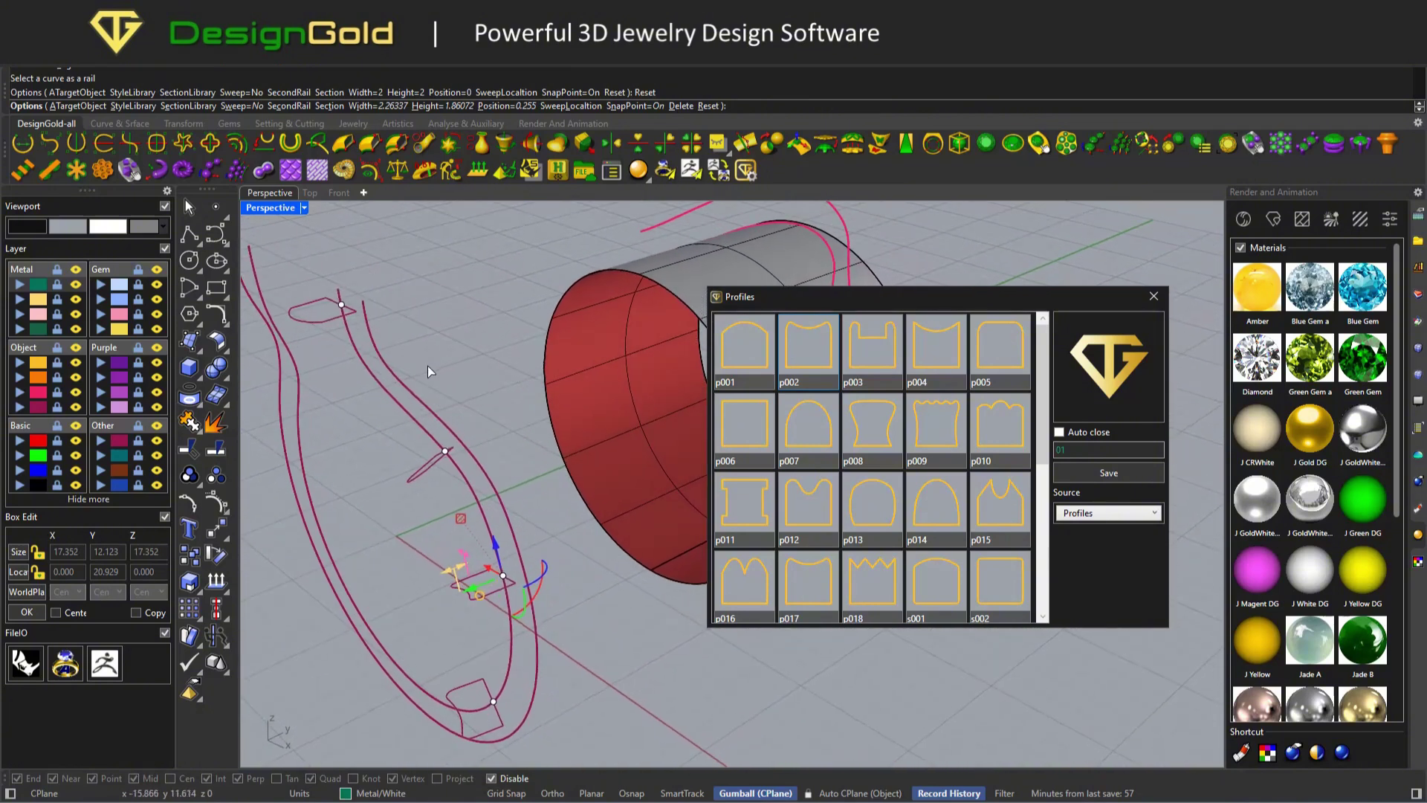
pyautogui.click(288, 106)
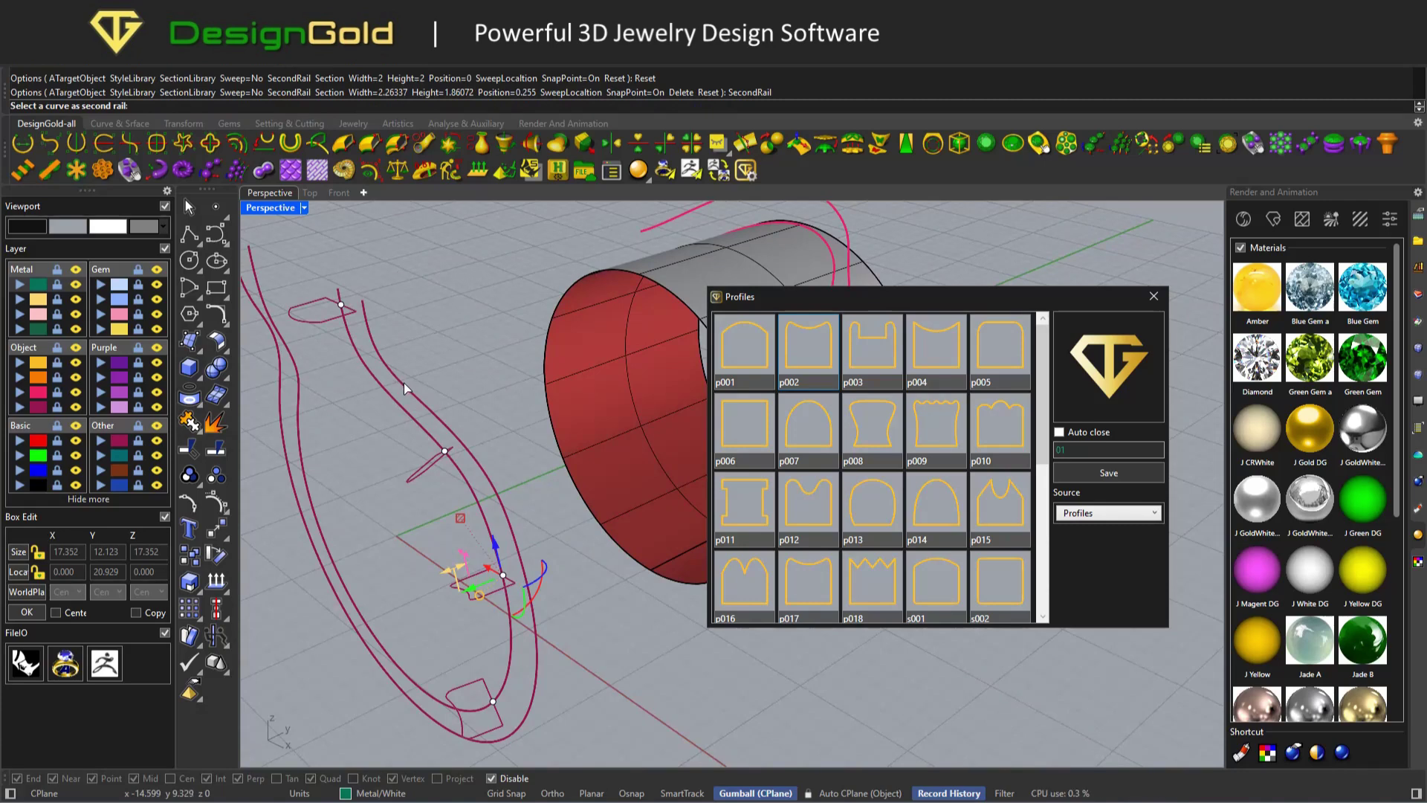
pyautogui.click(398, 382)
pyautogui.moveTo(395, 375); pyautogui.dragTo(482, 439, button='right')
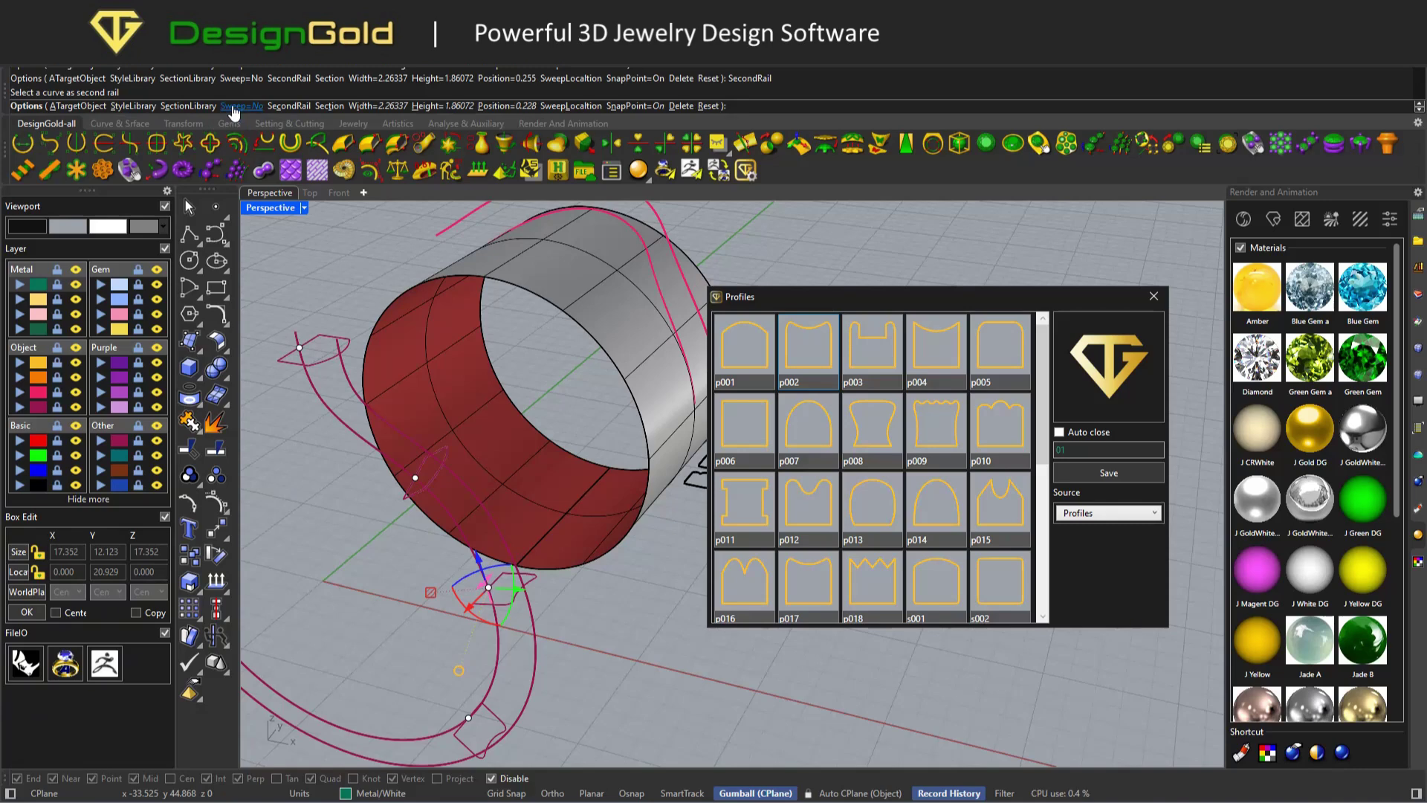
pyautogui.click(242, 105)
# Step: Fine-tune the sections of the two-rail sweep, close the section library and finish the command
pyautogui.moveTo(366, 261); pyautogui.dragTo(374, 387, button='right')
pyautogui.moveTo(375, 384); pyautogui.dragTo(354, 387)
pyautogui.moveTo(354, 386); pyautogui.dragTo(424, 397, button='right')
pyautogui.moveTo(408, 396)
pyautogui.mouseDown()
pyautogui.moveTo(424, 394)
pyautogui.moveTo(407, 396)
pyautogui.mouseUp()
pyautogui.moveTo(407, 261); pyautogui.dragTo(504, 408, button='right')
pyautogui.click(1153, 295)
pyautogui.moveTo(689, 368); pyautogui.dragTo(776, 380, button='right')
pyautogui.rightClick(570, 305)
# Step: Sweep a round profile 2 wide and 2 high along the curve on the ring band with Profile Placer
pyautogui.click(765, 362)
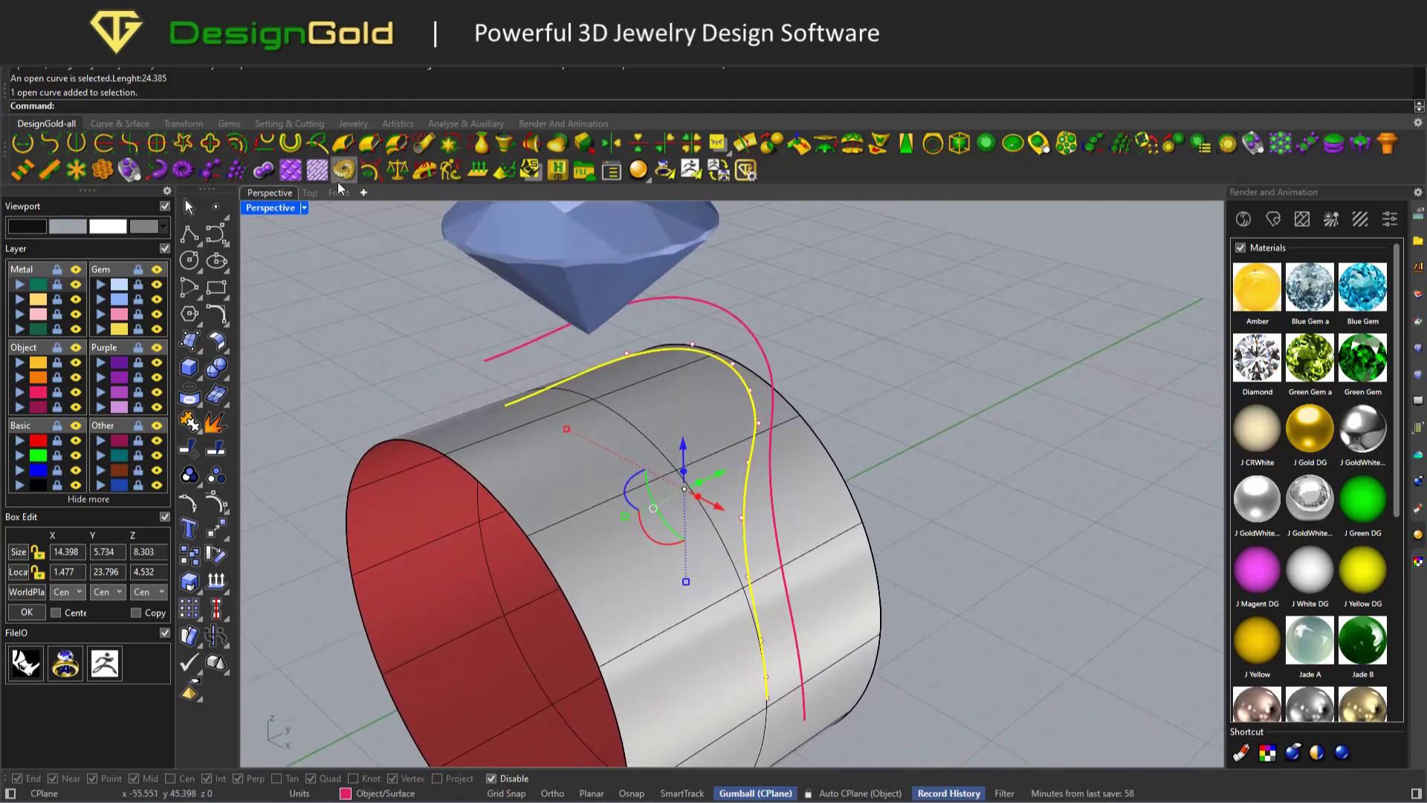
pyautogui.click(320, 145)
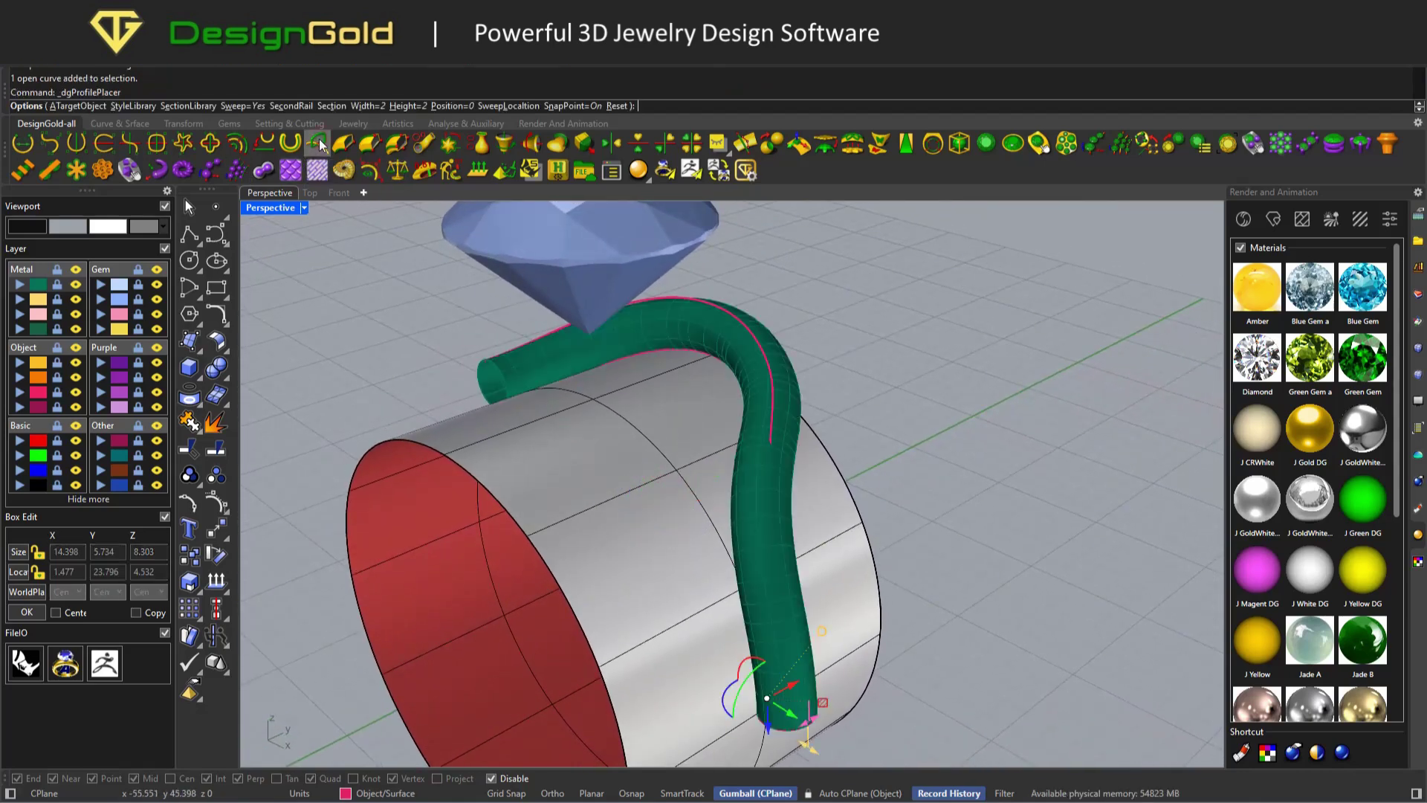
# Step: Try the centre, top-middle, top-left and top-right sweep locations, then restore bottom-middle and close the options
pyautogui.moveTo(610, 300); pyautogui.dragTo(478, 119, button='right')
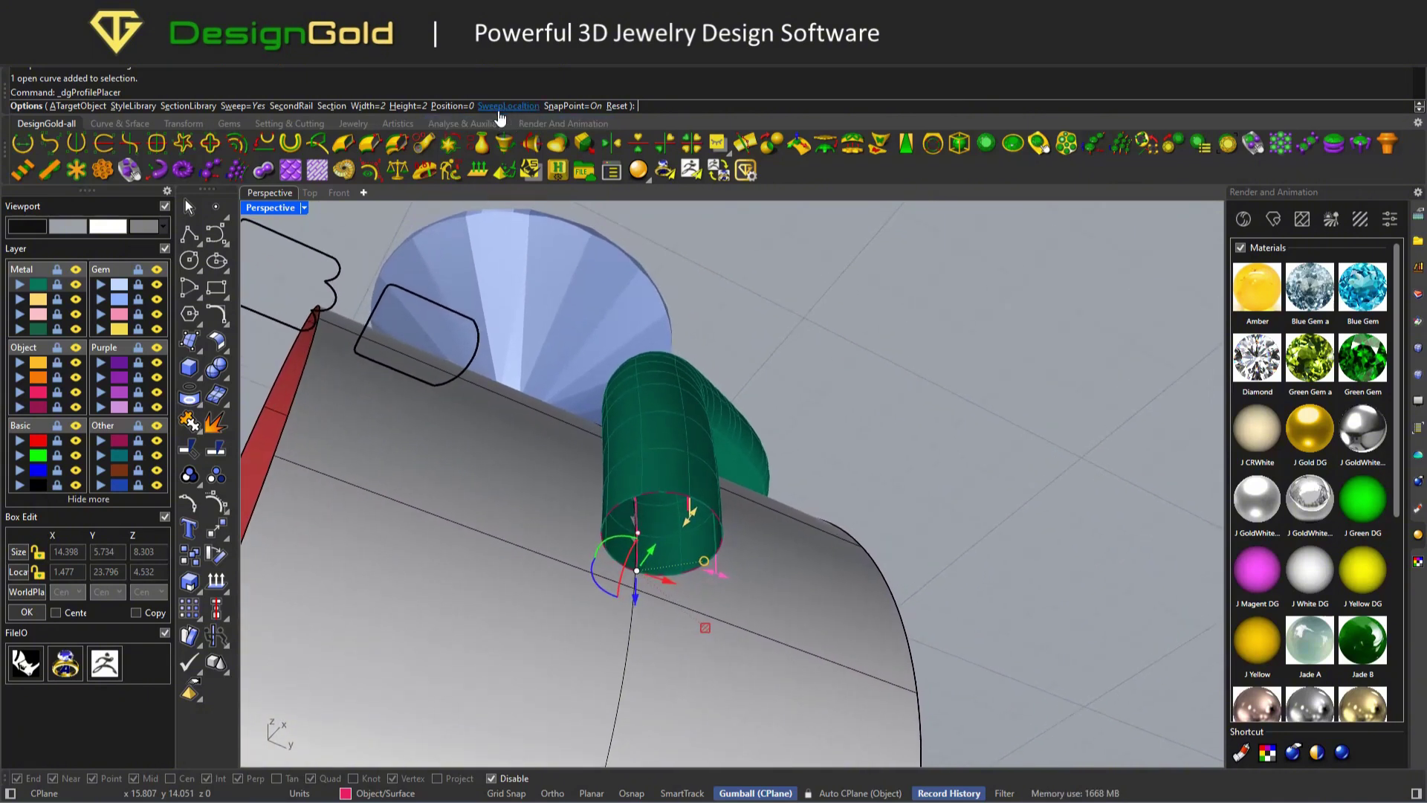
pyautogui.click(502, 106)
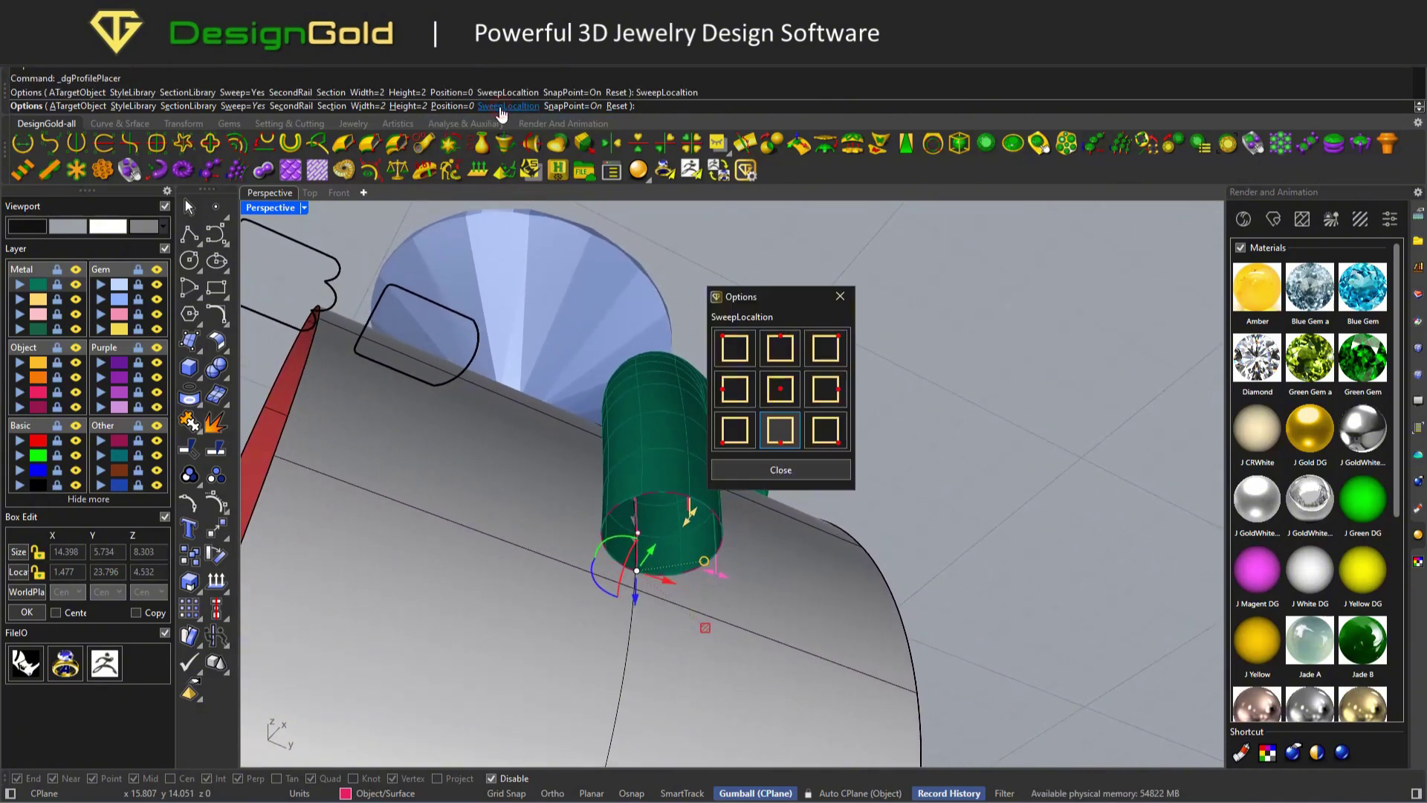
pyautogui.moveTo(743, 298); pyautogui.dragTo(781, 280)
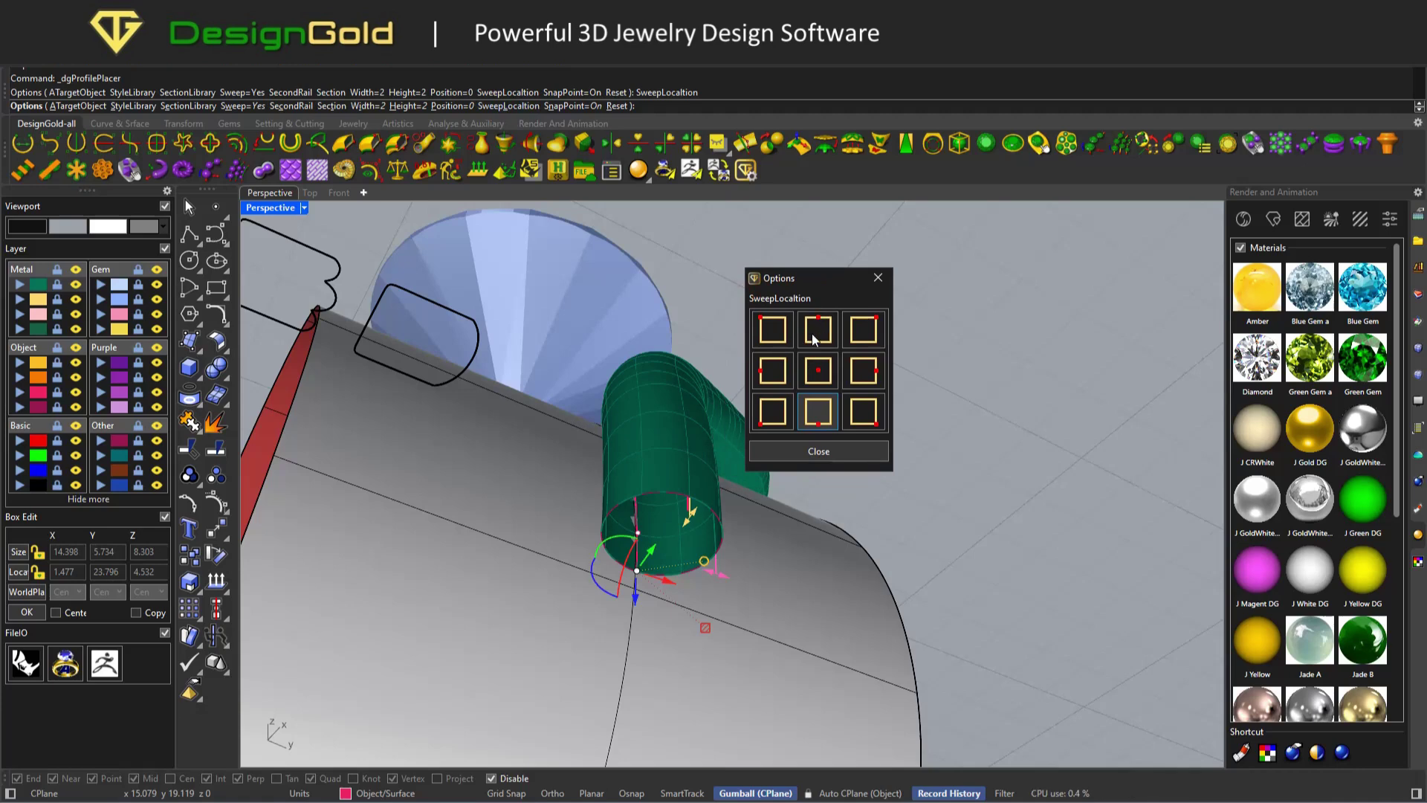
pyautogui.click(819, 376)
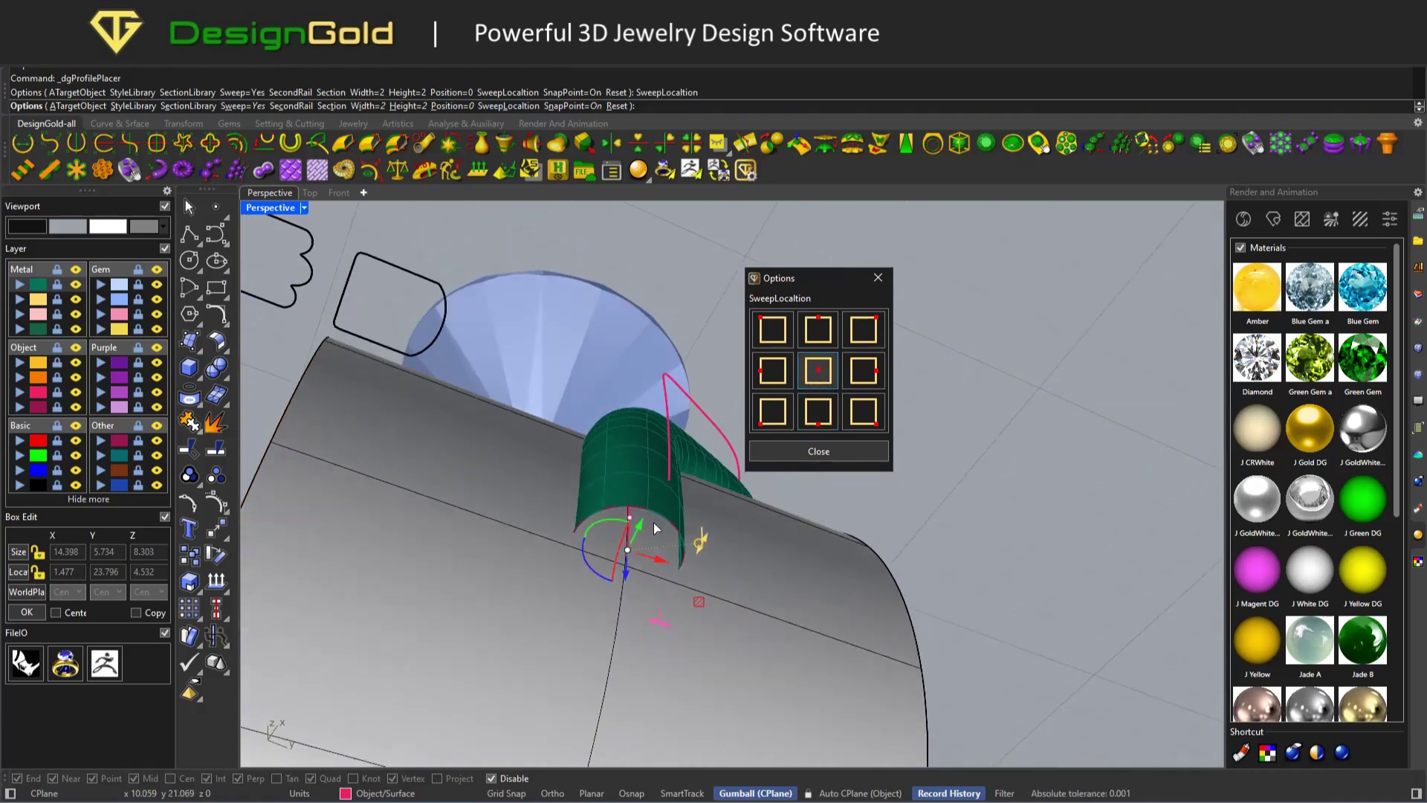
pyautogui.click(807, 336)
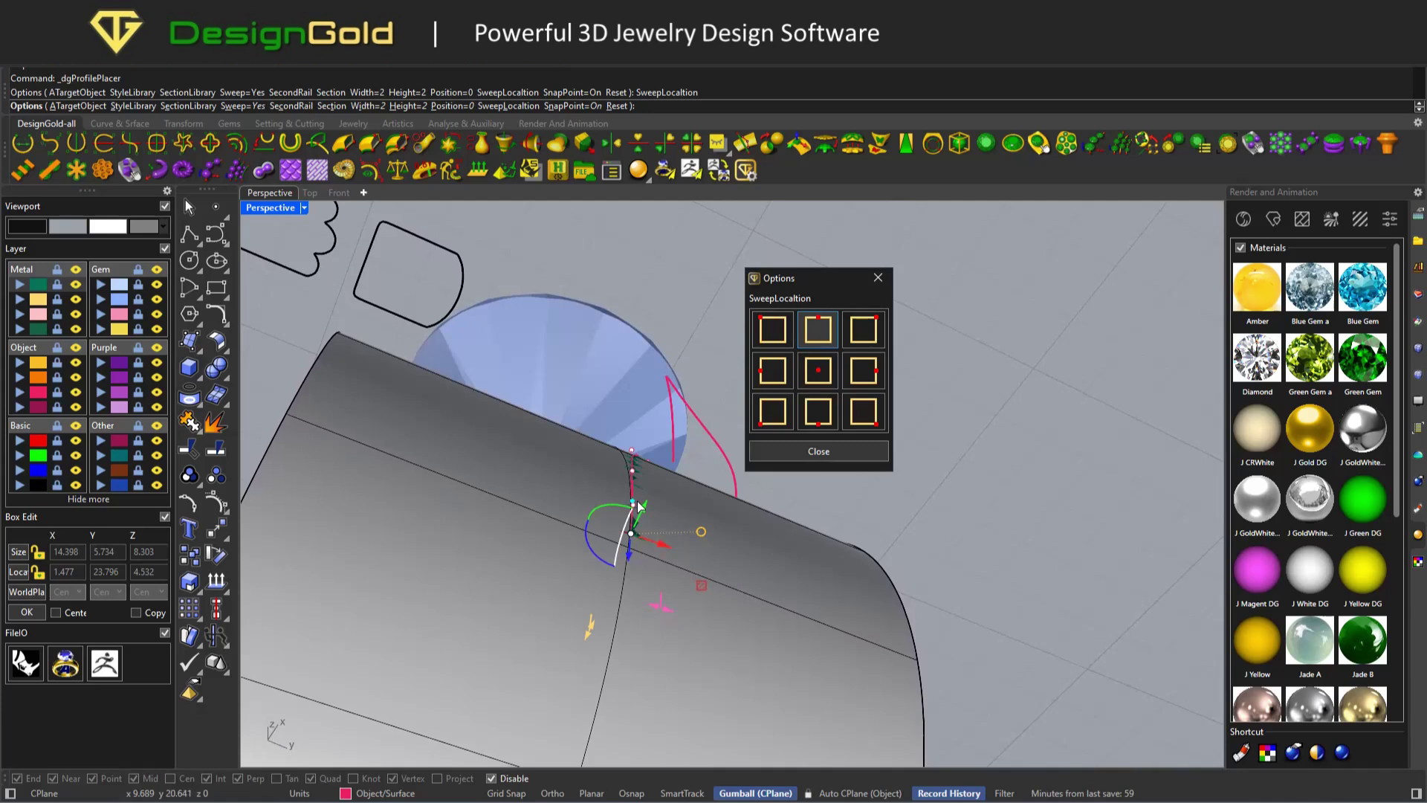
pyautogui.click(775, 330)
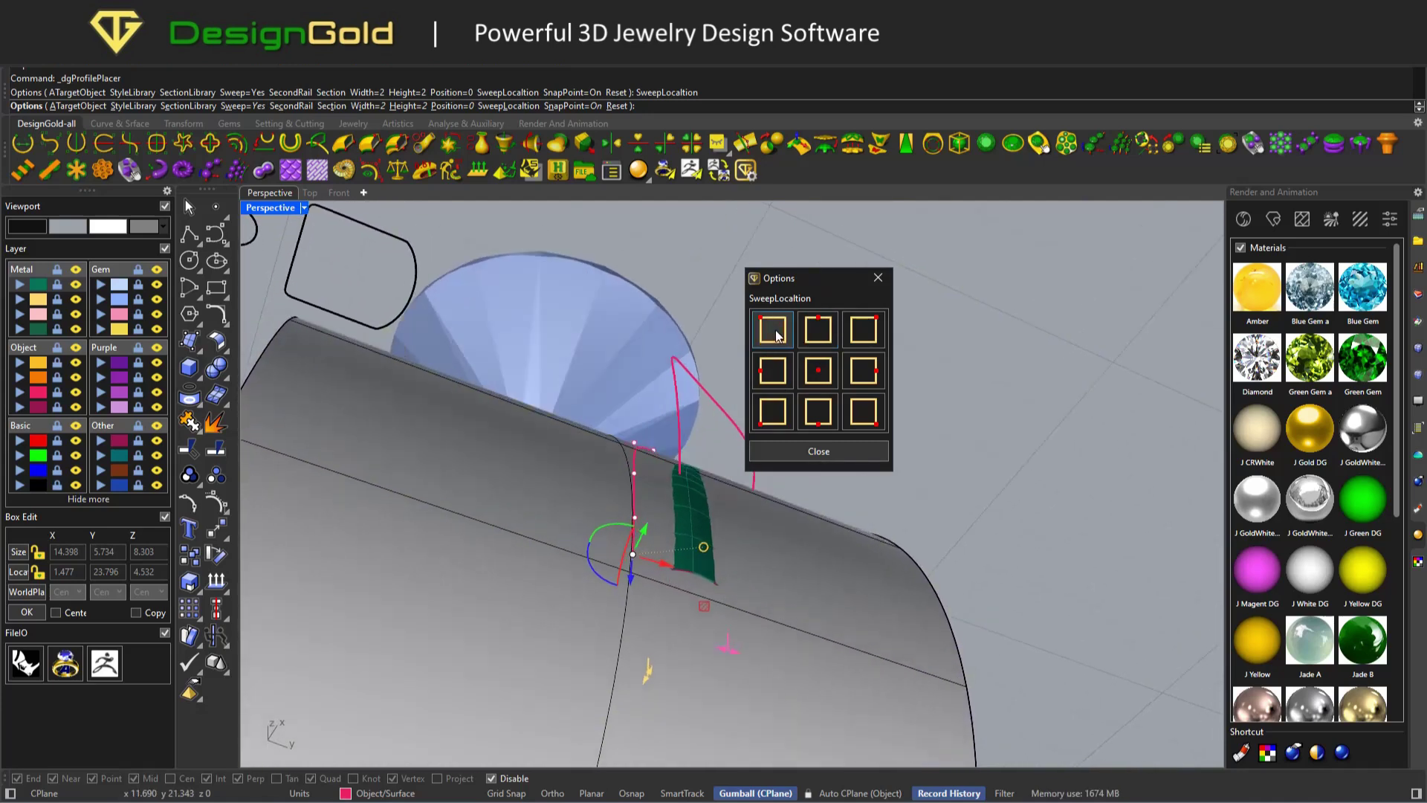
pyautogui.click(866, 331)
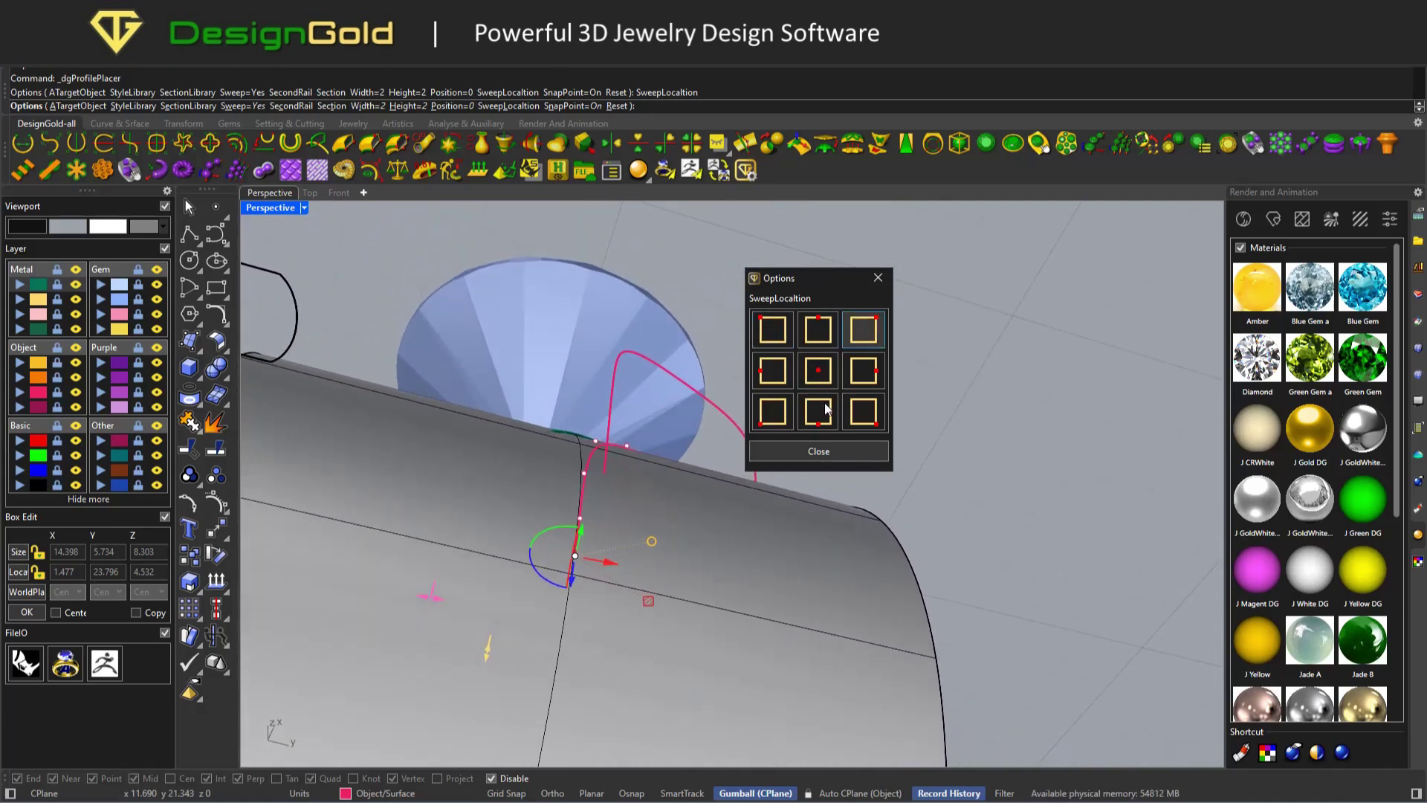
pyautogui.click(811, 413)
pyautogui.moveTo(699, 432); pyautogui.dragTo(660, 431, button='right')
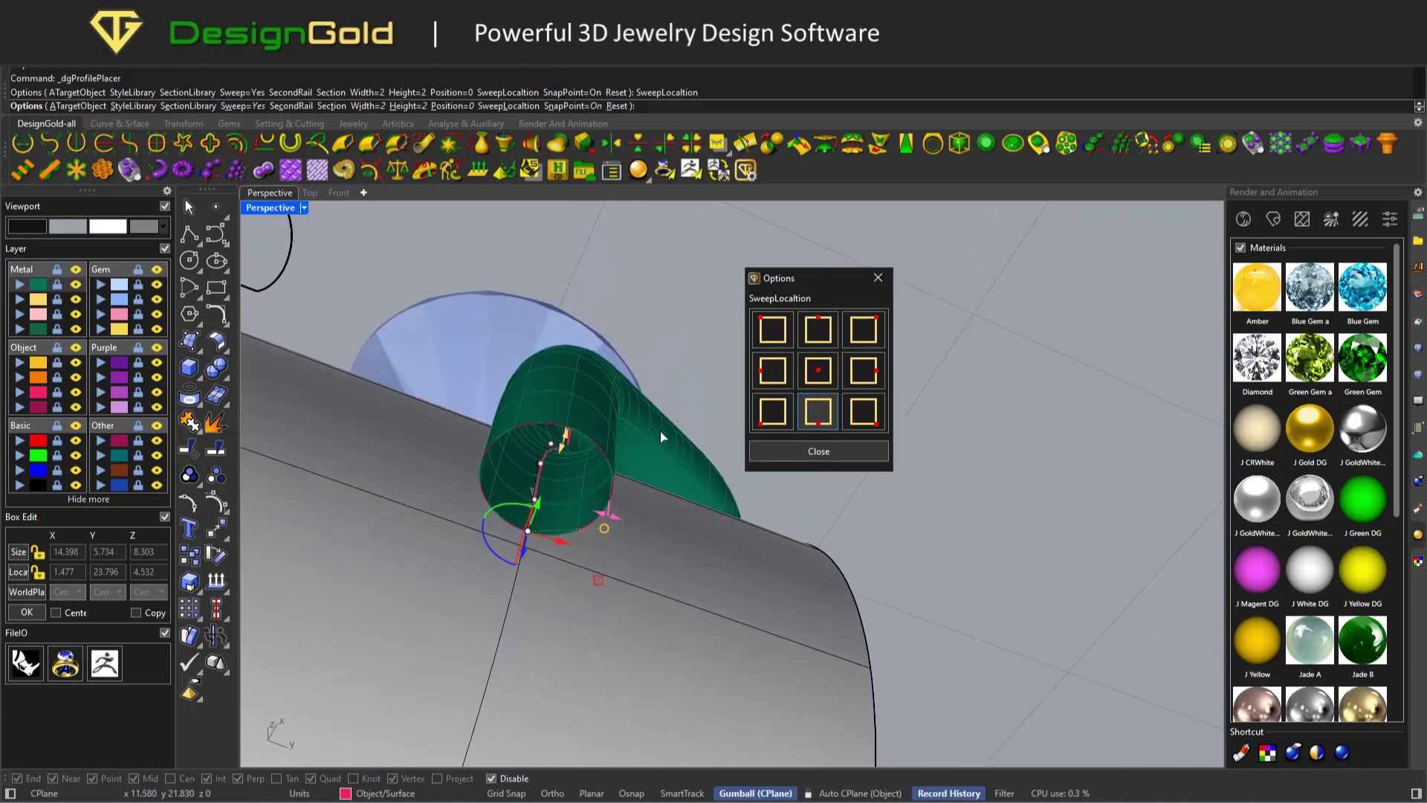
pyautogui.click(786, 449)
# Step: Replace the round section at the start of the sweep with the scalloped curve drawn beside the ring
pyautogui.moveTo(787, 449); pyautogui.dragTo(399, 634, button='right')
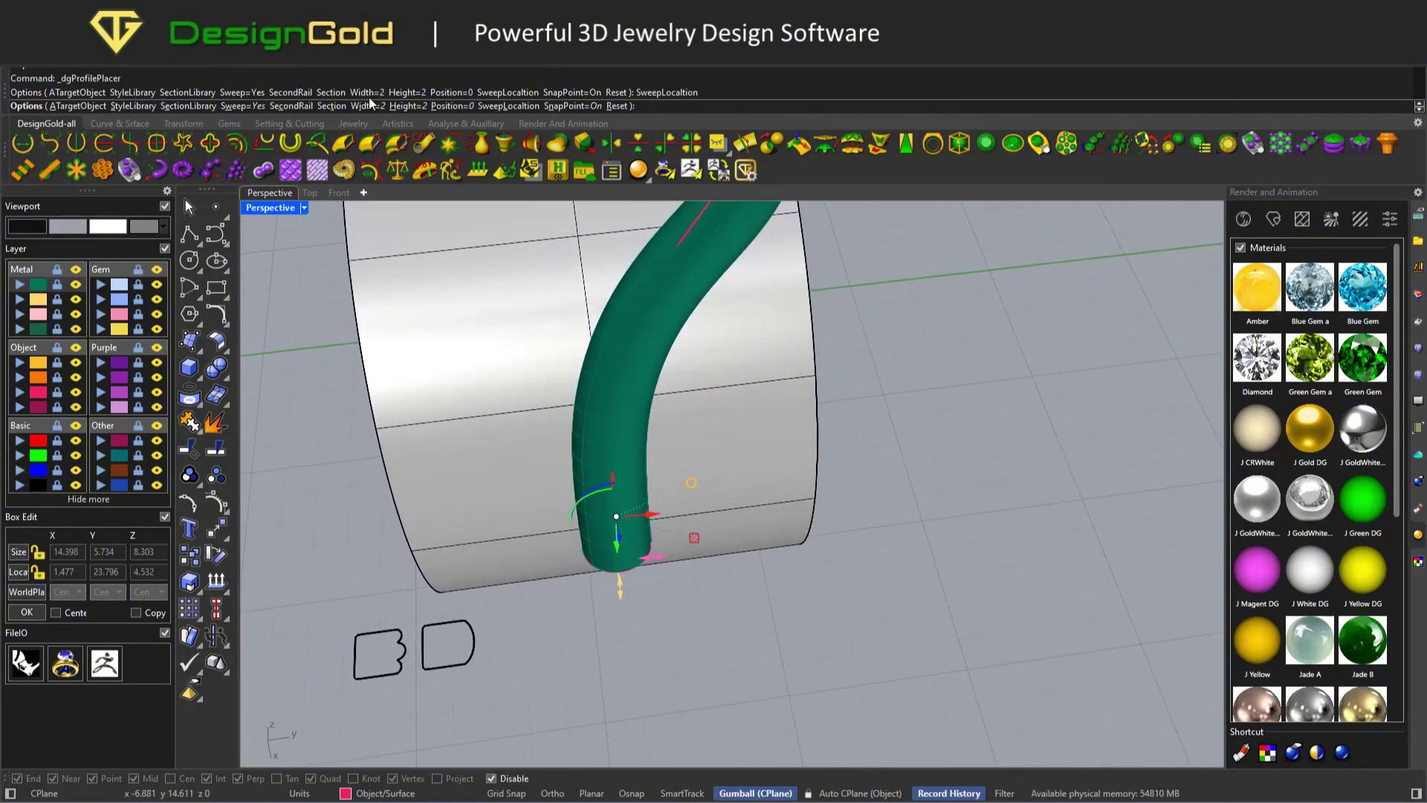
pyautogui.click(331, 107)
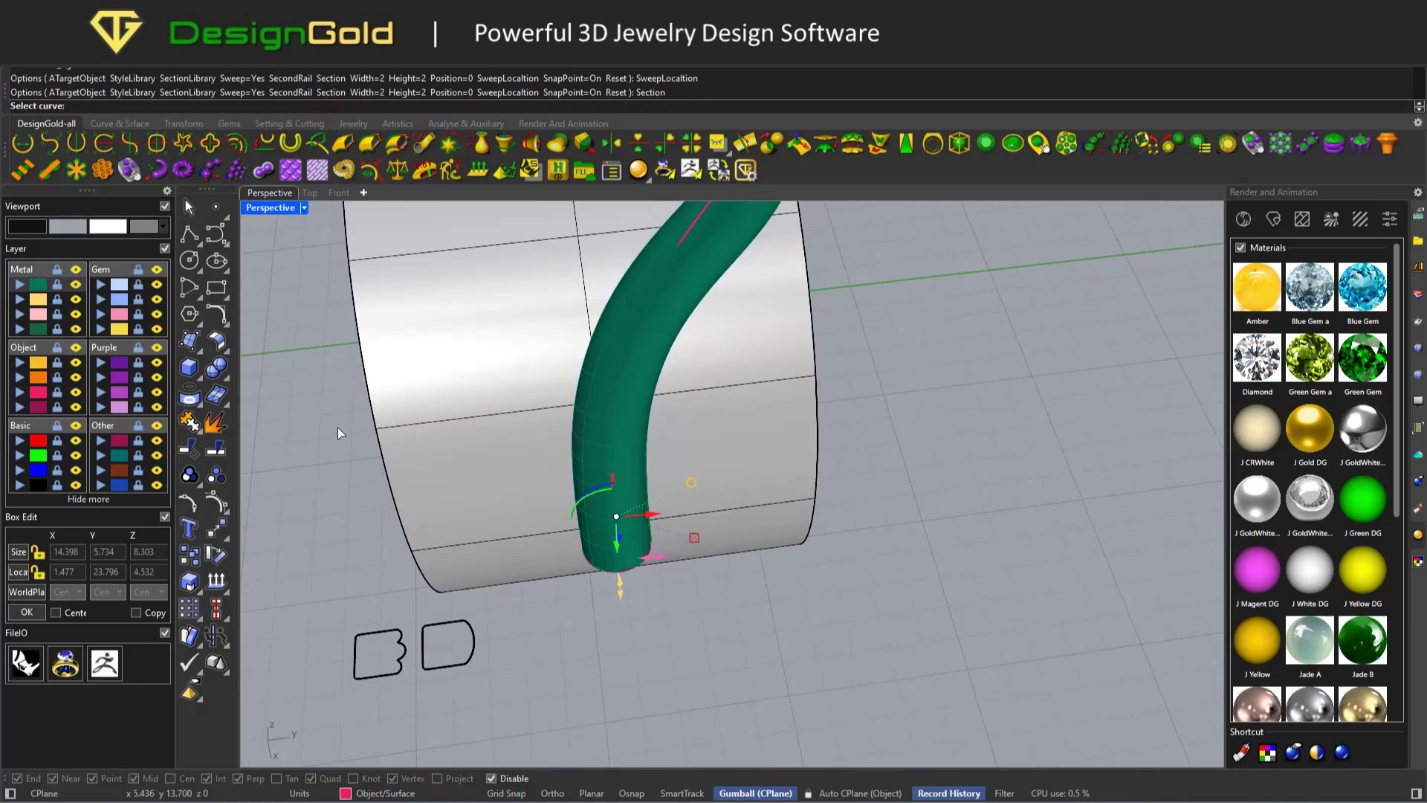
pyautogui.click(407, 652)
pyautogui.moveTo(408, 652); pyautogui.dragTo(458, 585, button='right')
# Step: Add a section at position 0.261 on the sweep and assign it the D-shaped curve beside the ring
pyautogui.moveTo(633, 387); pyautogui.dragTo(609, 455, button='right')
pyautogui.moveTo(635, 374); pyautogui.dragTo(648, 363, button='right')
pyautogui.click(638, 371)
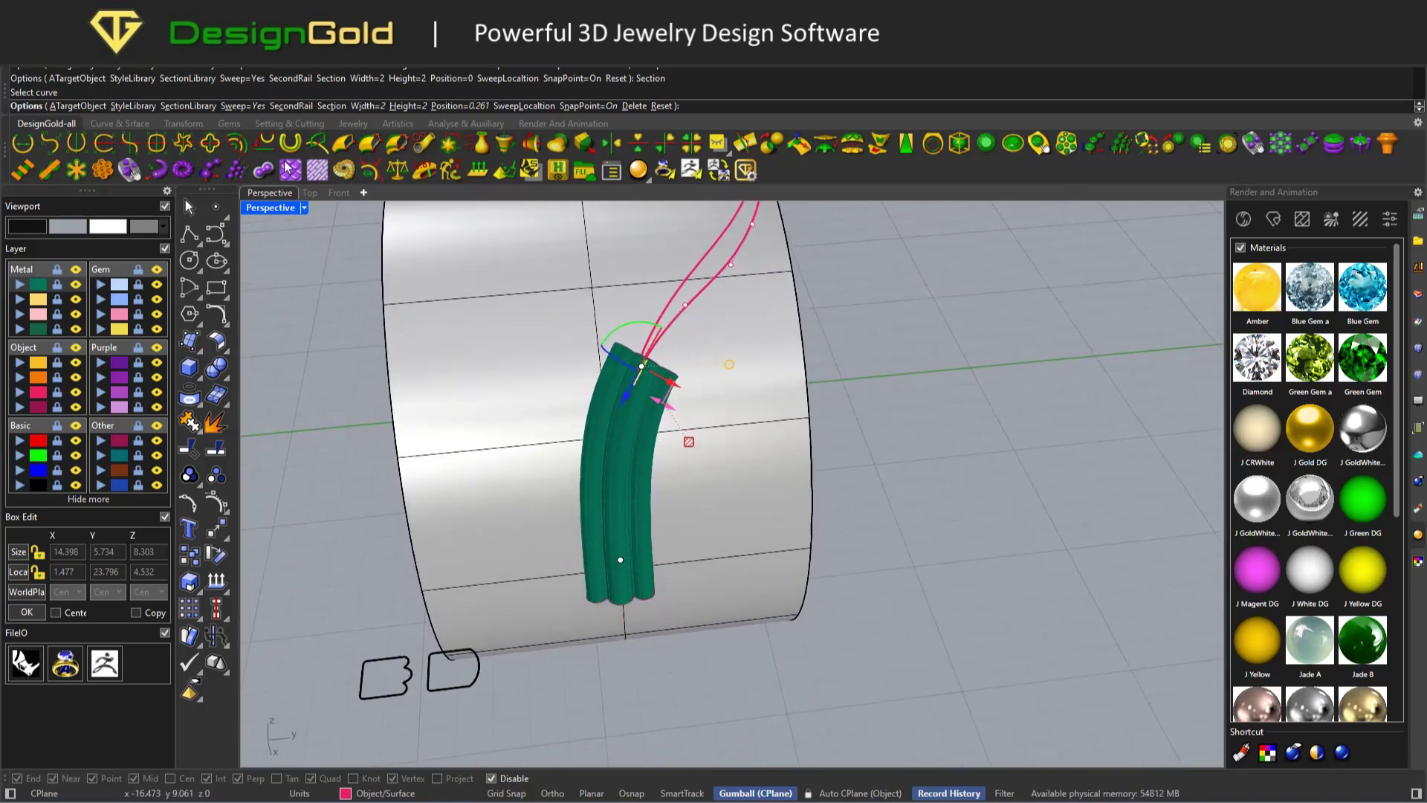
pyautogui.click(330, 106)
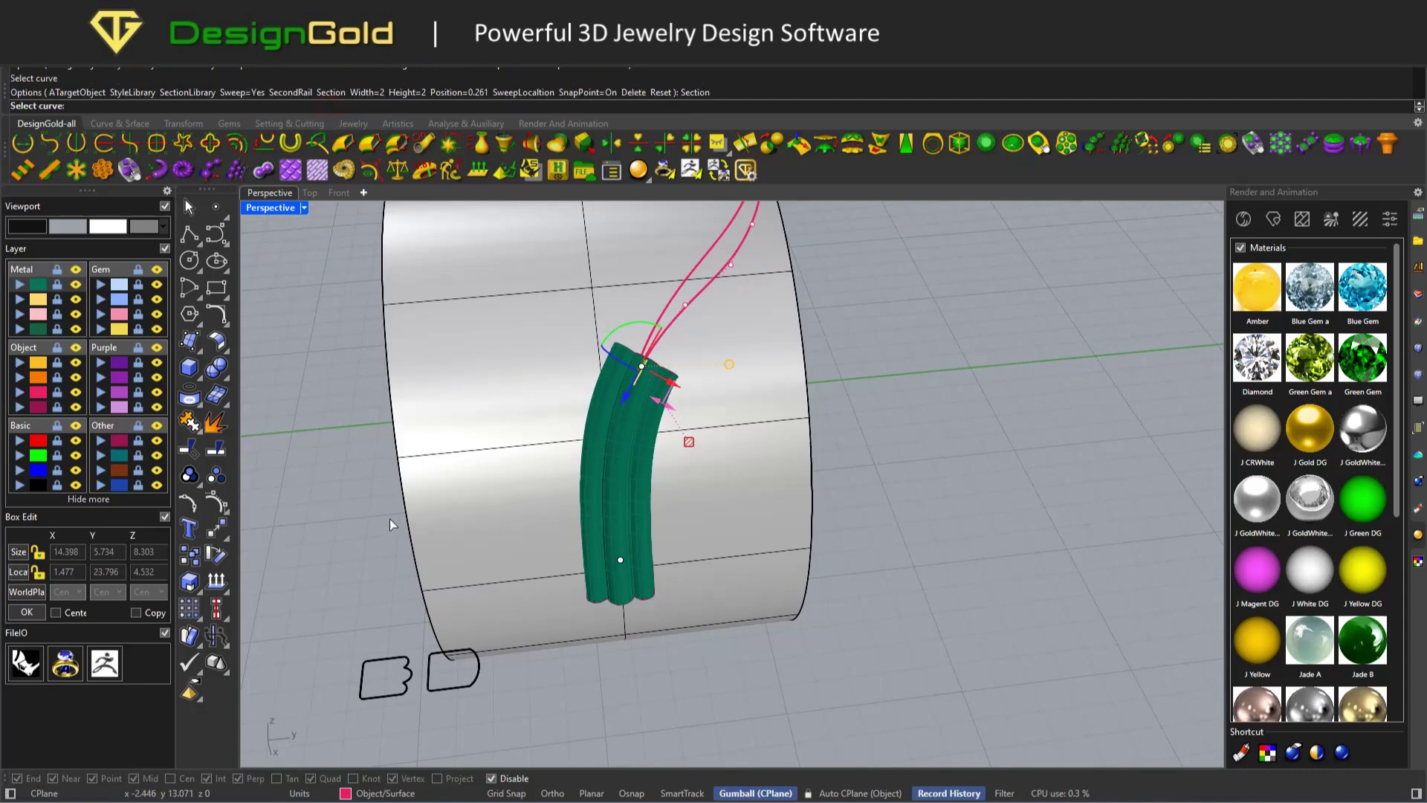
pyautogui.click(430, 674)
# Step: Add further sections along the sweep, ending with one at position 0.918 near its far end
pyautogui.moveTo(750, 457); pyautogui.dragTo(958, 370, button='right')
pyautogui.click(842, 348)
pyautogui.moveTo(960, 372); pyautogui.dragTo(636, 302, button='right')
pyautogui.click(1046, 443)
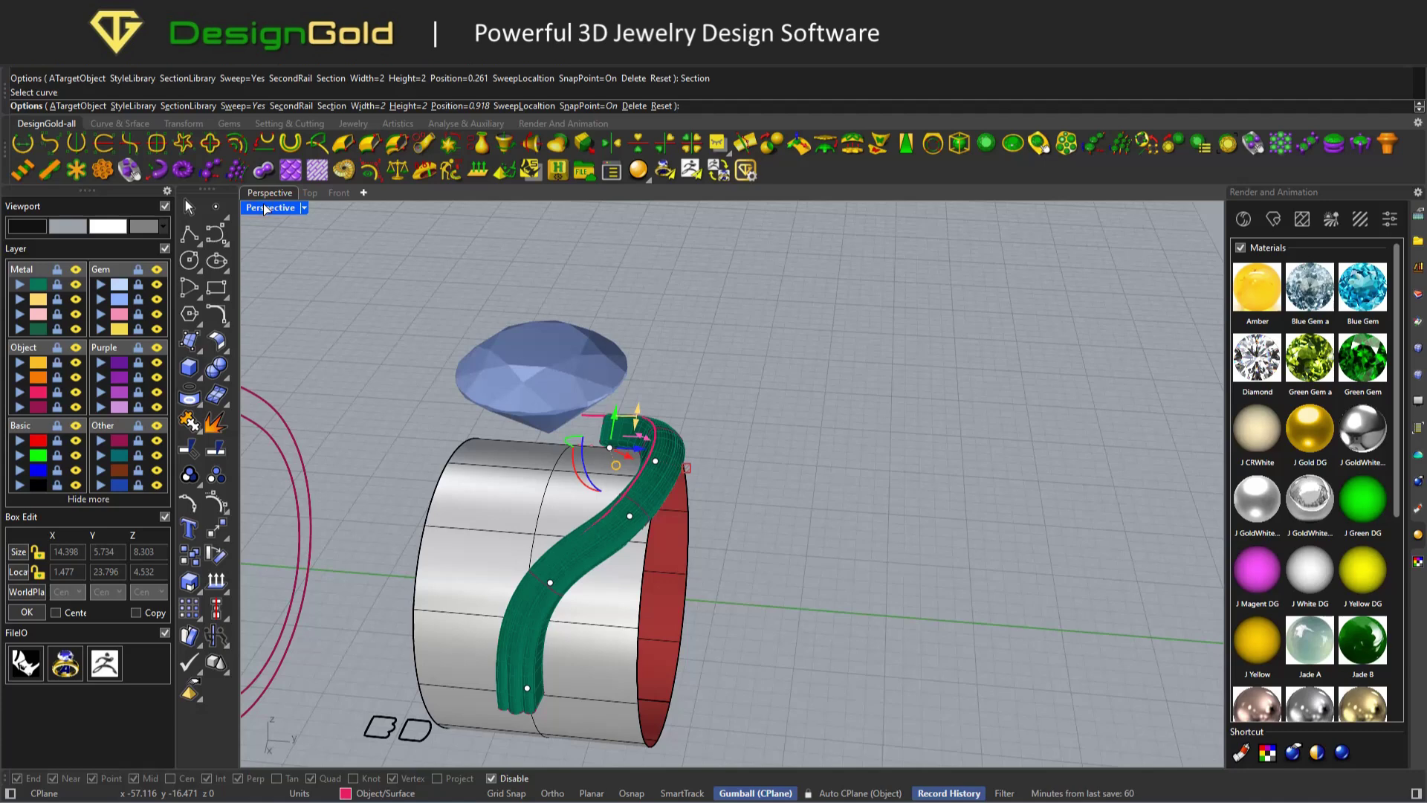
# Step: Align the sweep's sections to the ring band by assigning the band as the target object
pyautogui.click(338, 193)
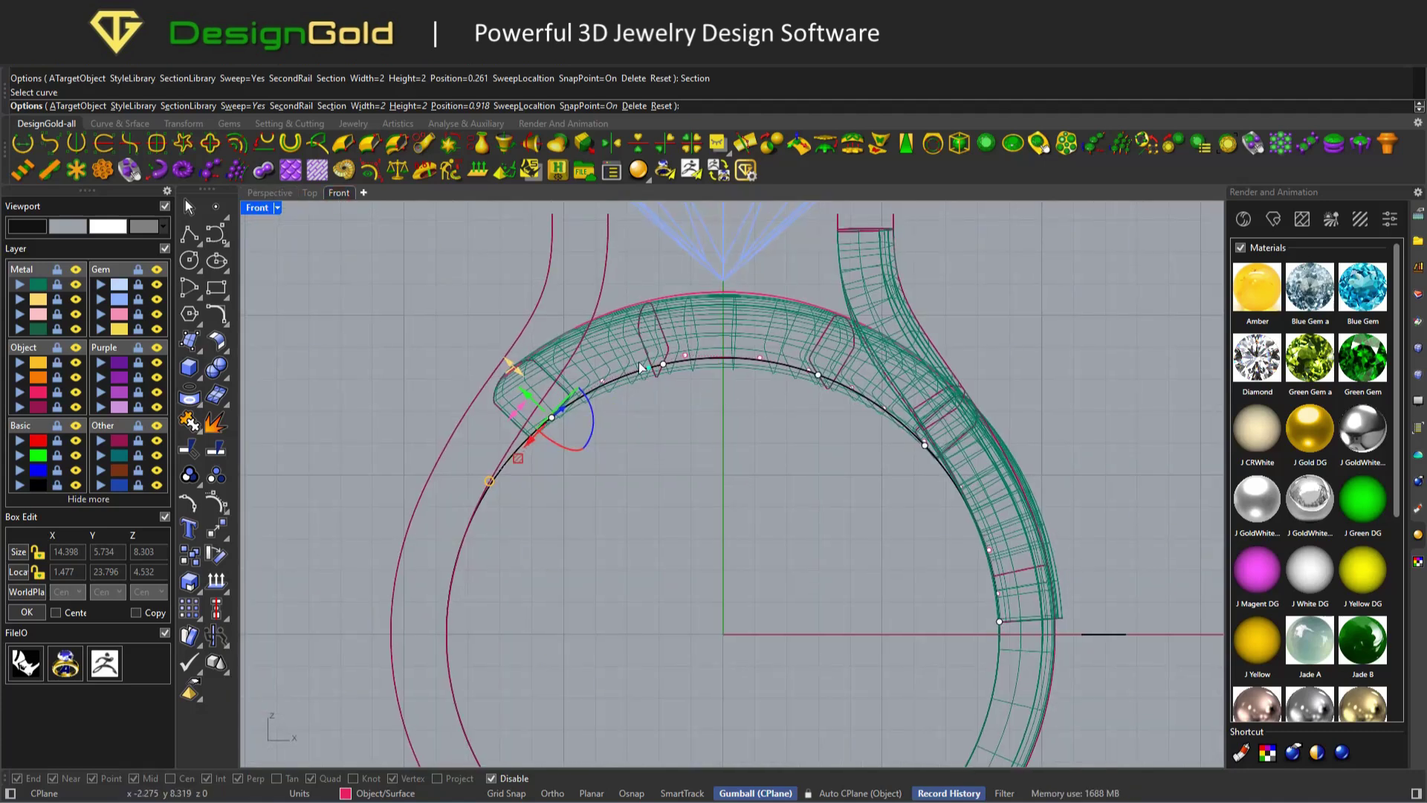
pyautogui.scroll(3, 739, 363)
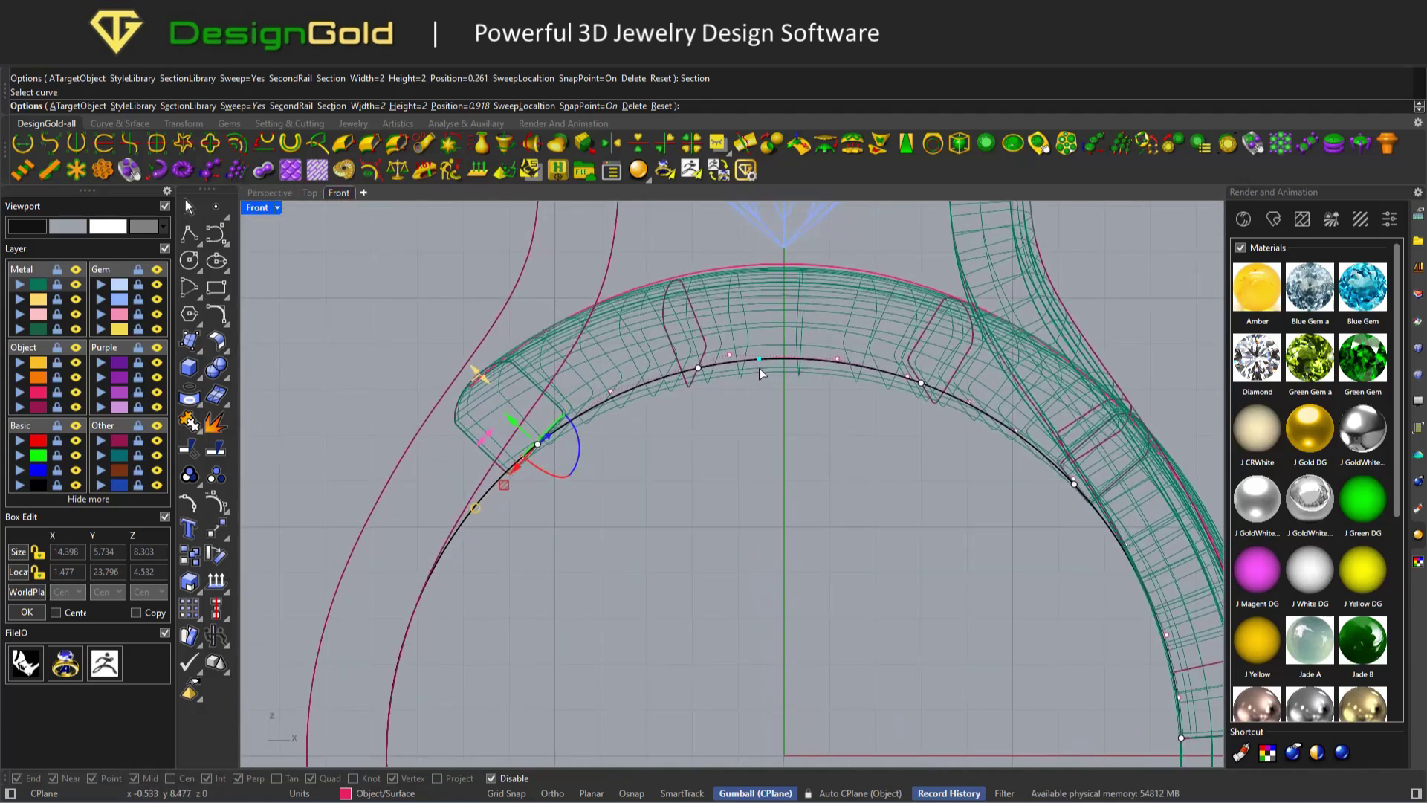
pyautogui.click(269, 193)
pyautogui.scroll(5, 605, 336)
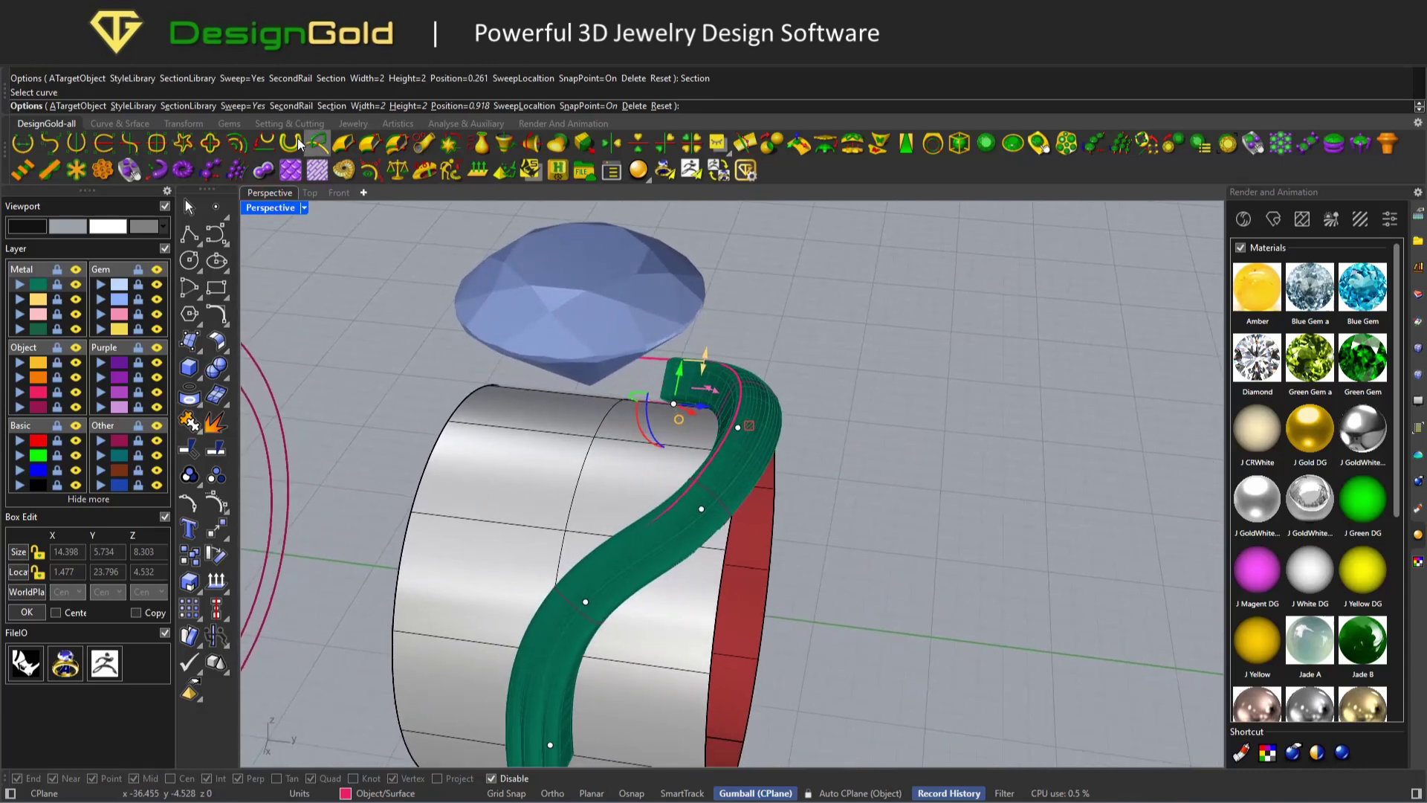
pyautogui.click(82, 110)
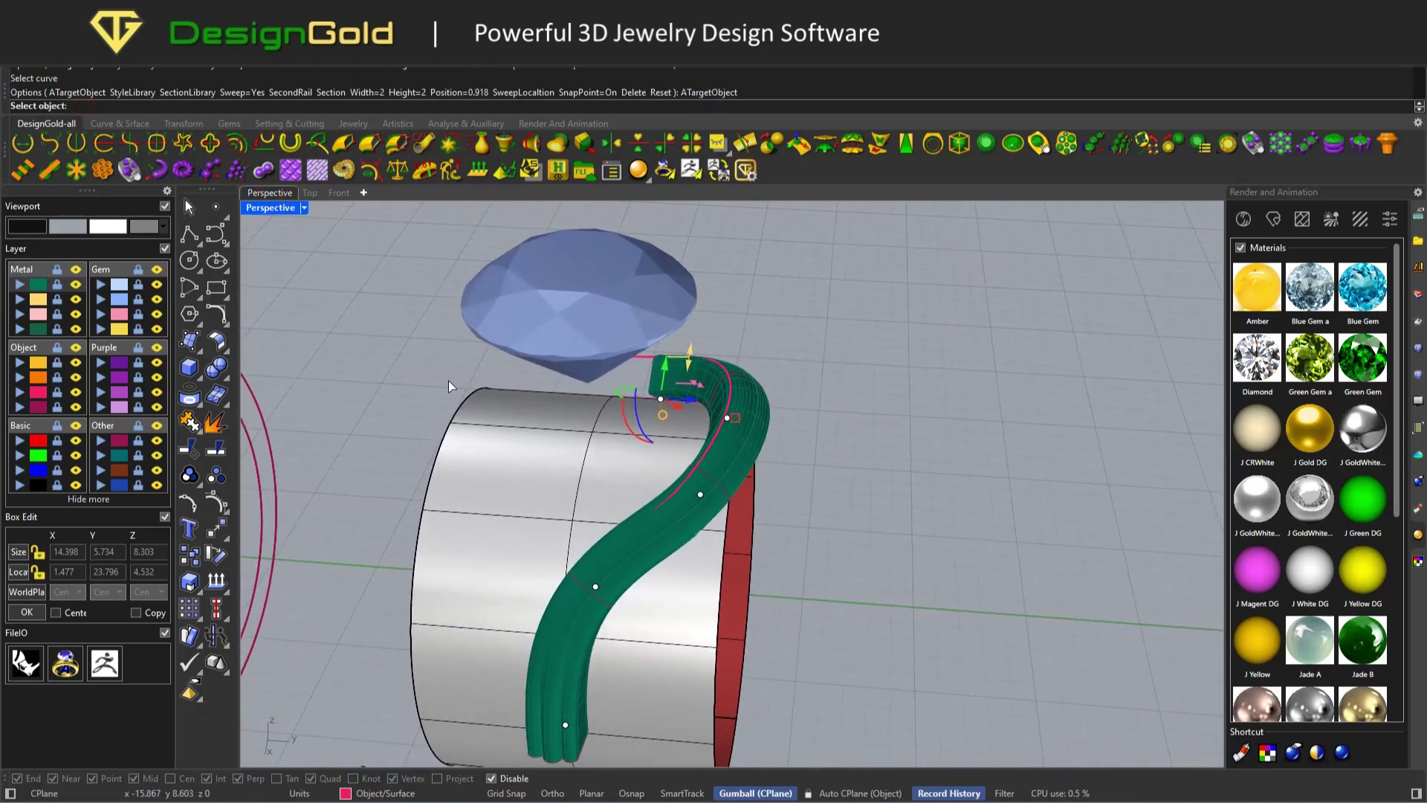
pyautogui.moveTo(528, 449); pyautogui.dragTo(664, 469, button='right')
pyautogui.moveTo(488, 450); pyautogui.dragTo(849, 473, button='right')
pyautogui.scroll(1, 804, 425)
# Step: Widen the section at position 0.487 to about 2.44 and finish the sweep
pyautogui.click(802, 437)
pyautogui.scroll(1, 848, 472)
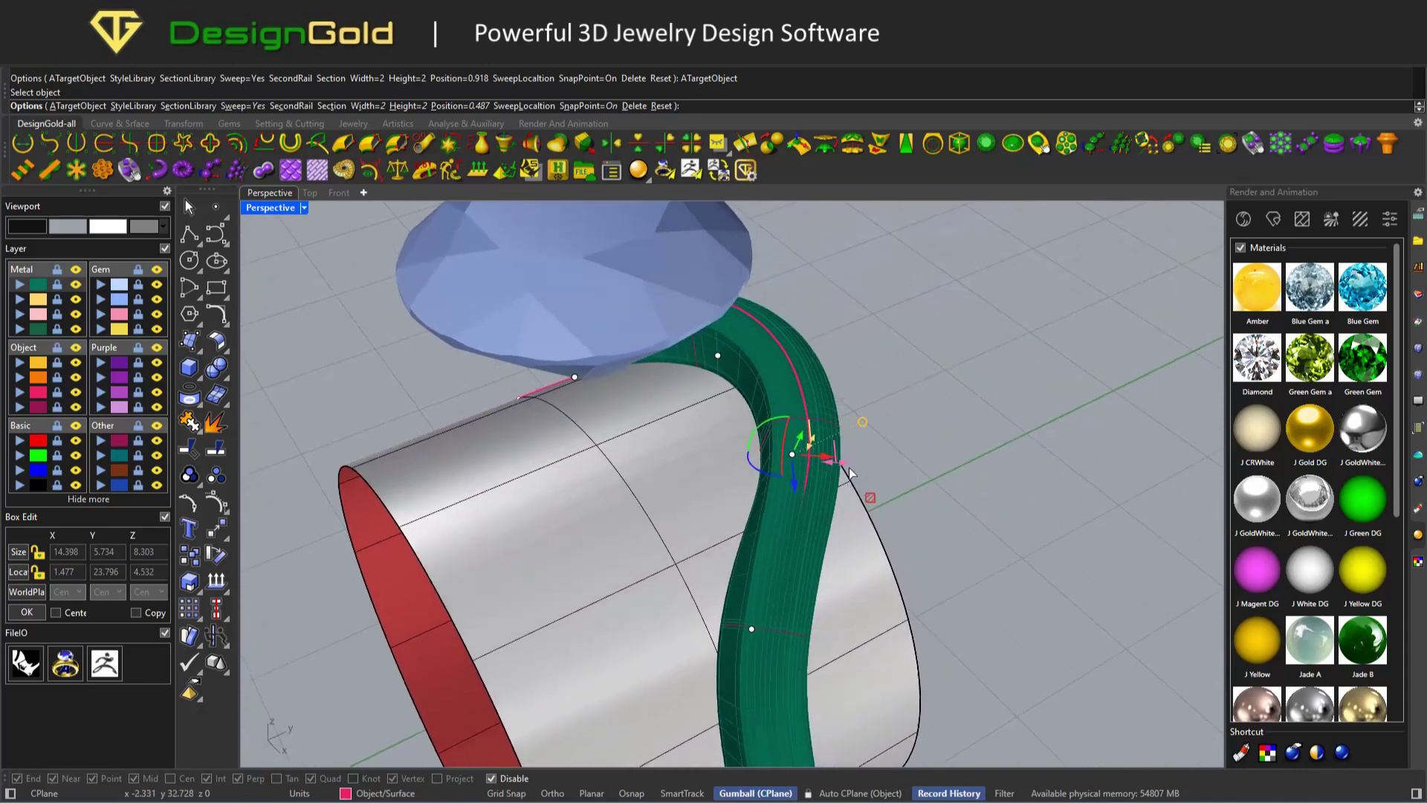
pyautogui.moveTo(835, 460); pyautogui.dragTo(842, 462)
pyautogui.moveTo(842, 463); pyautogui.dragTo(779, 466, button='right')
pyautogui.scroll(-1, 844, 448)
pyautogui.scroll(1, 844, 447)
pyautogui.rightClick(844, 448)
pyautogui.scroll(-2, 844, 448)
# Step: Reopen the grouped section curves in Profile Placer and assign the ring band as the target object
pyautogui.click(780, 467)
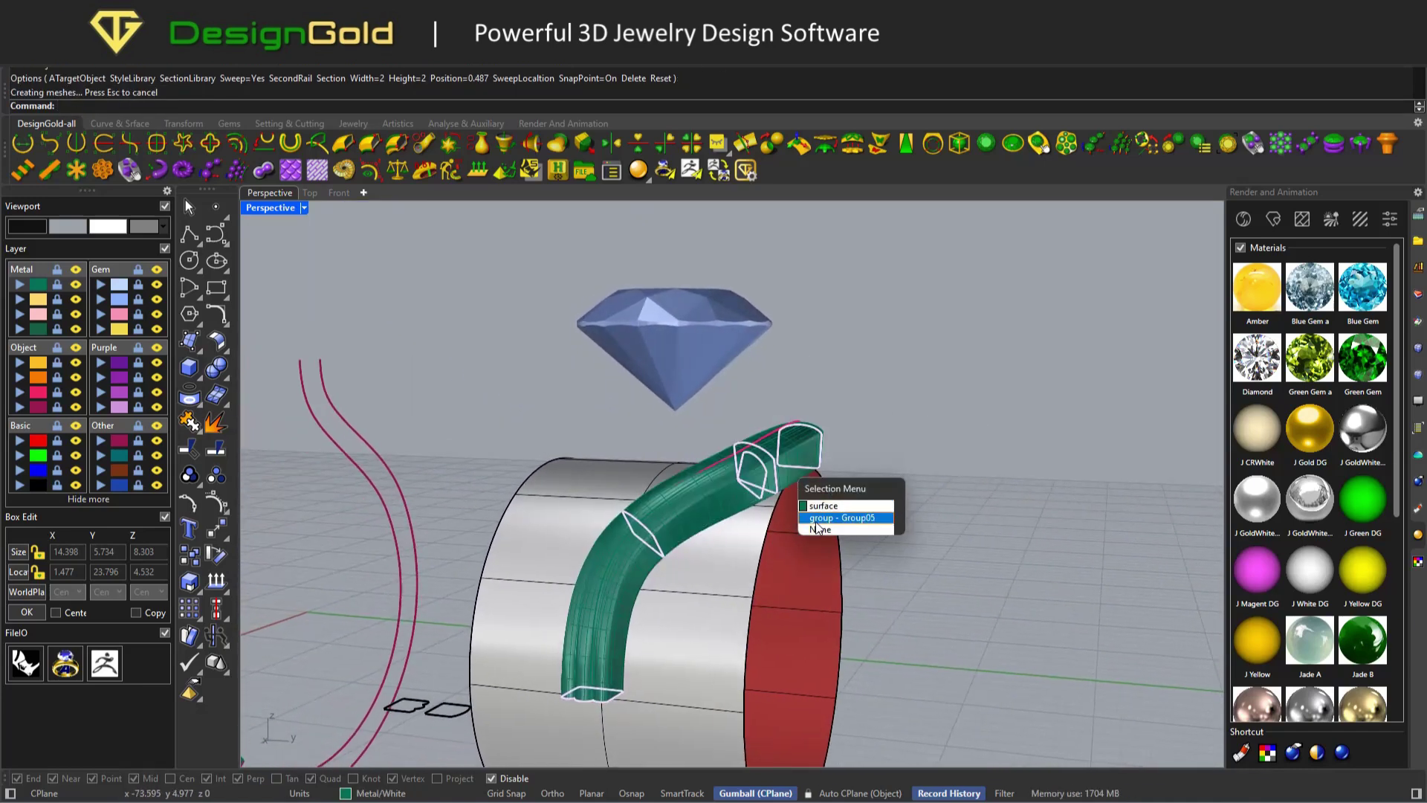
pyautogui.click(815, 521)
pyautogui.moveTo(814, 520); pyautogui.dragTo(610, 349, button='right')
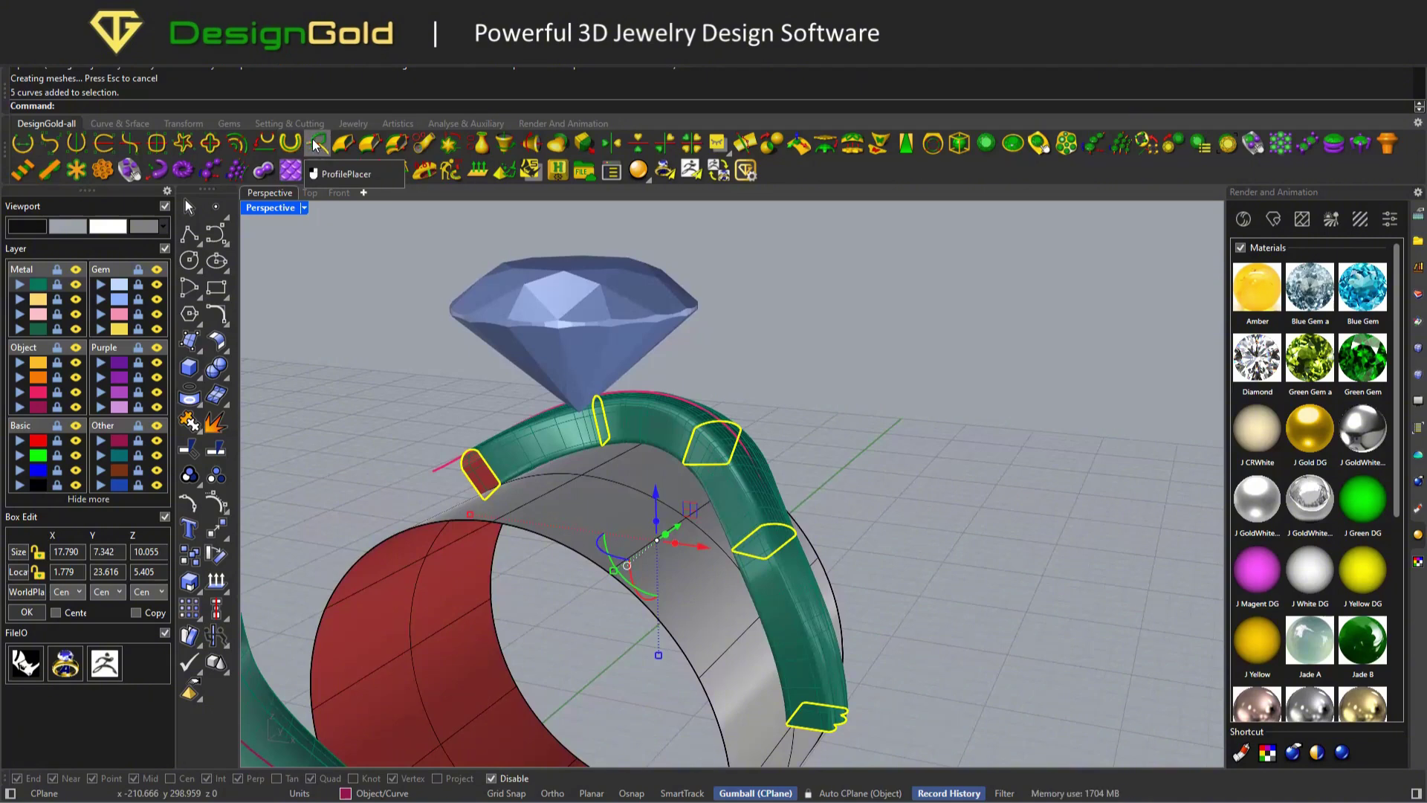
pyautogui.click(316, 145)
pyautogui.moveTo(510, 379); pyautogui.dragTo(617, 408, button='right')
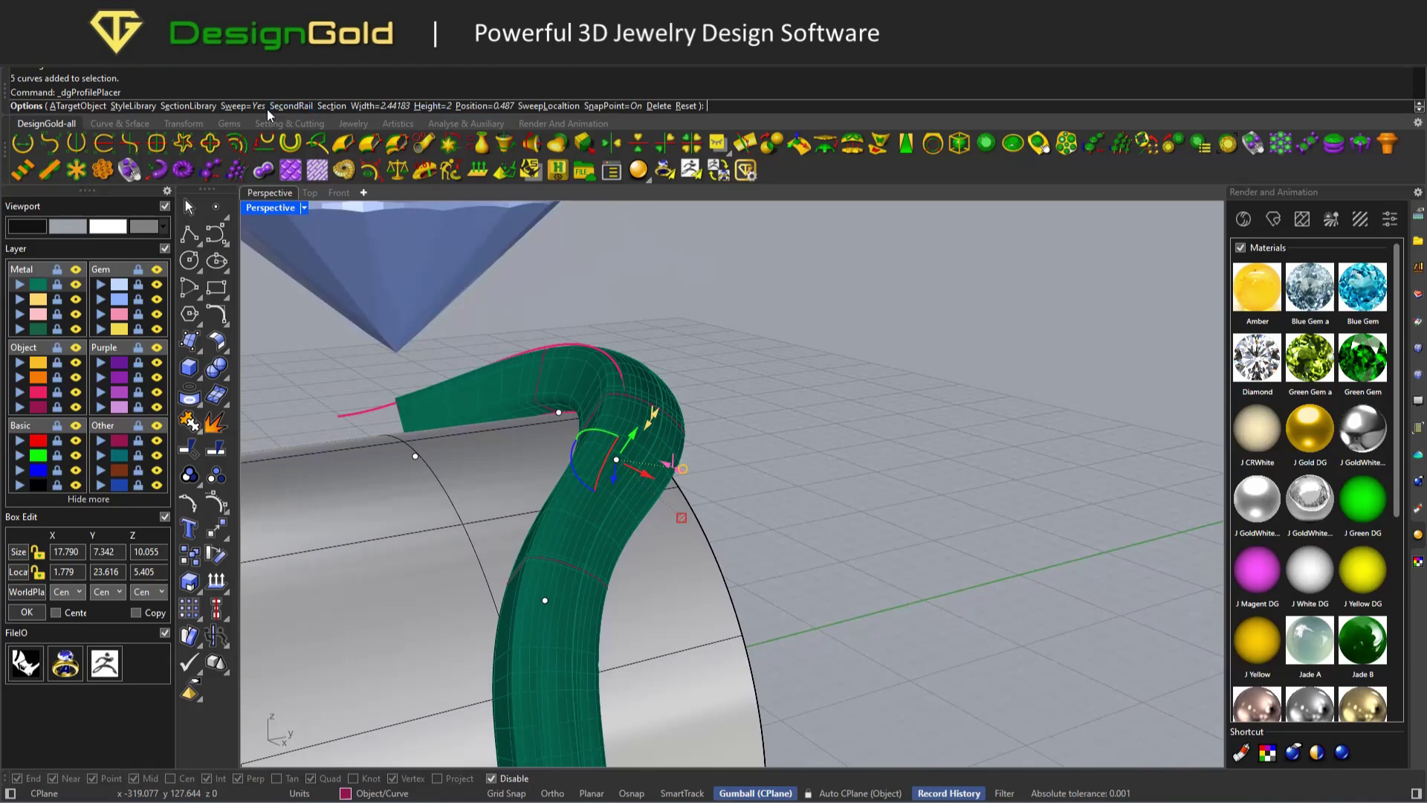
pyautogui.click(76, 108)
pyautogui.click(482, 475)
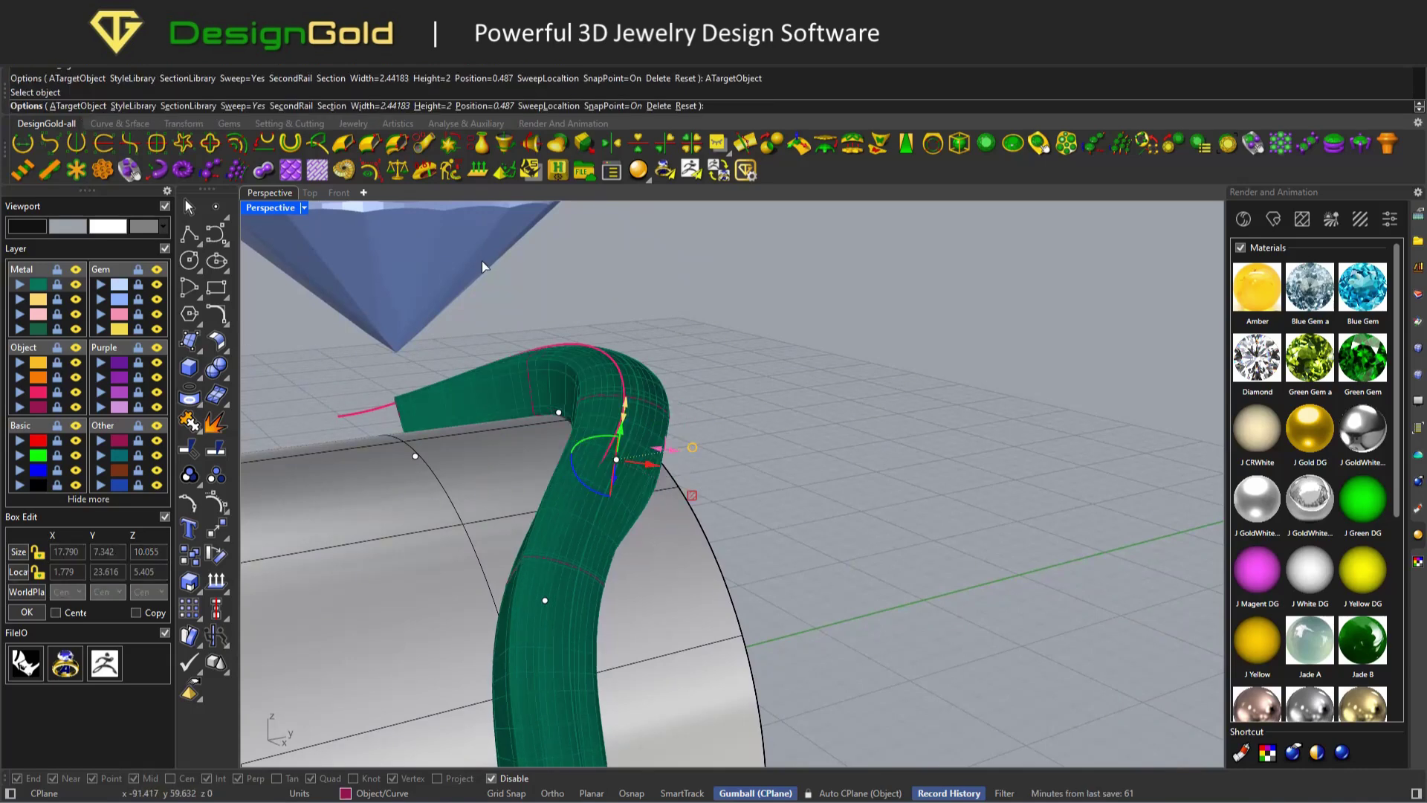
# Step: Use the magenta curve running along the top of the sweep as its second rail
pyautogui.click(290, 107)
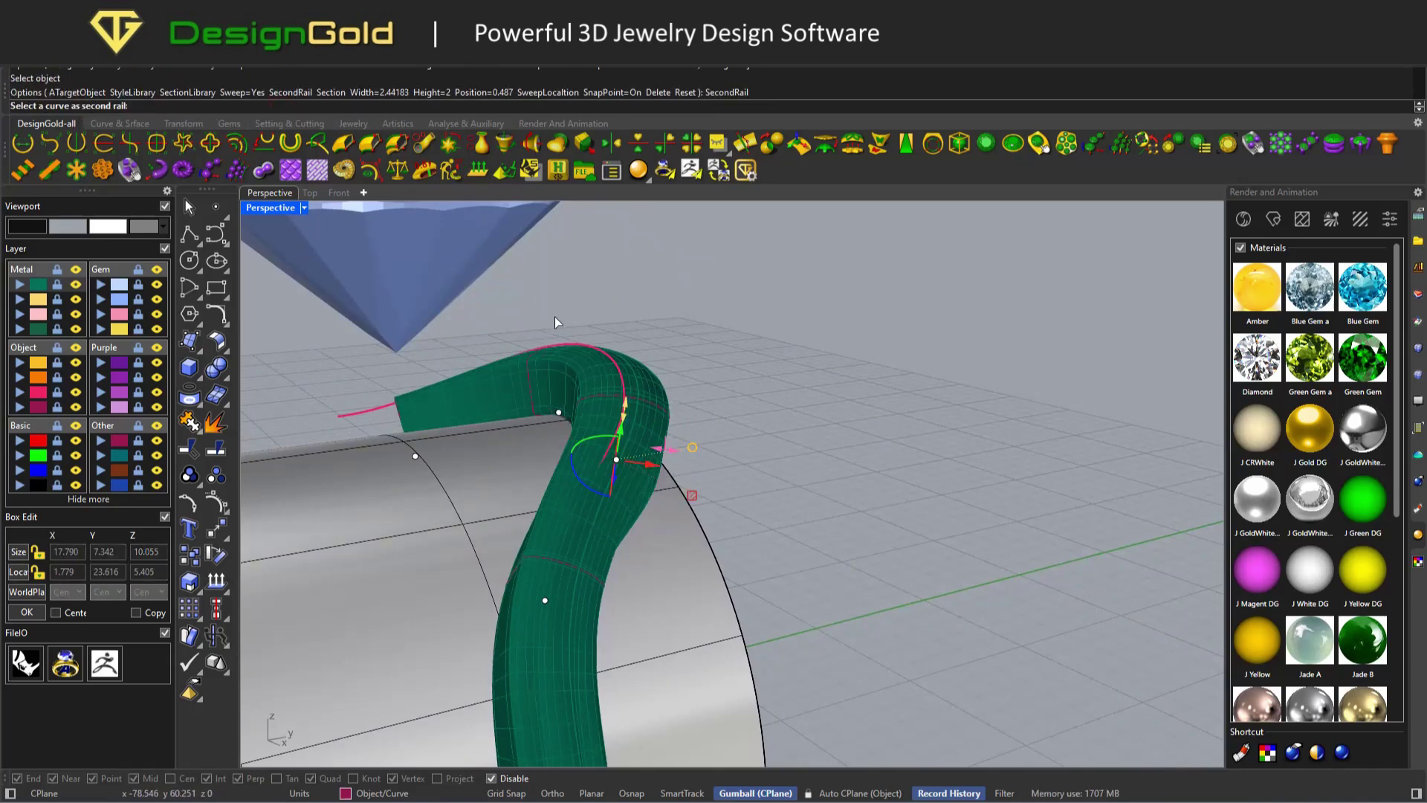
pyautogui.click(603, 355)
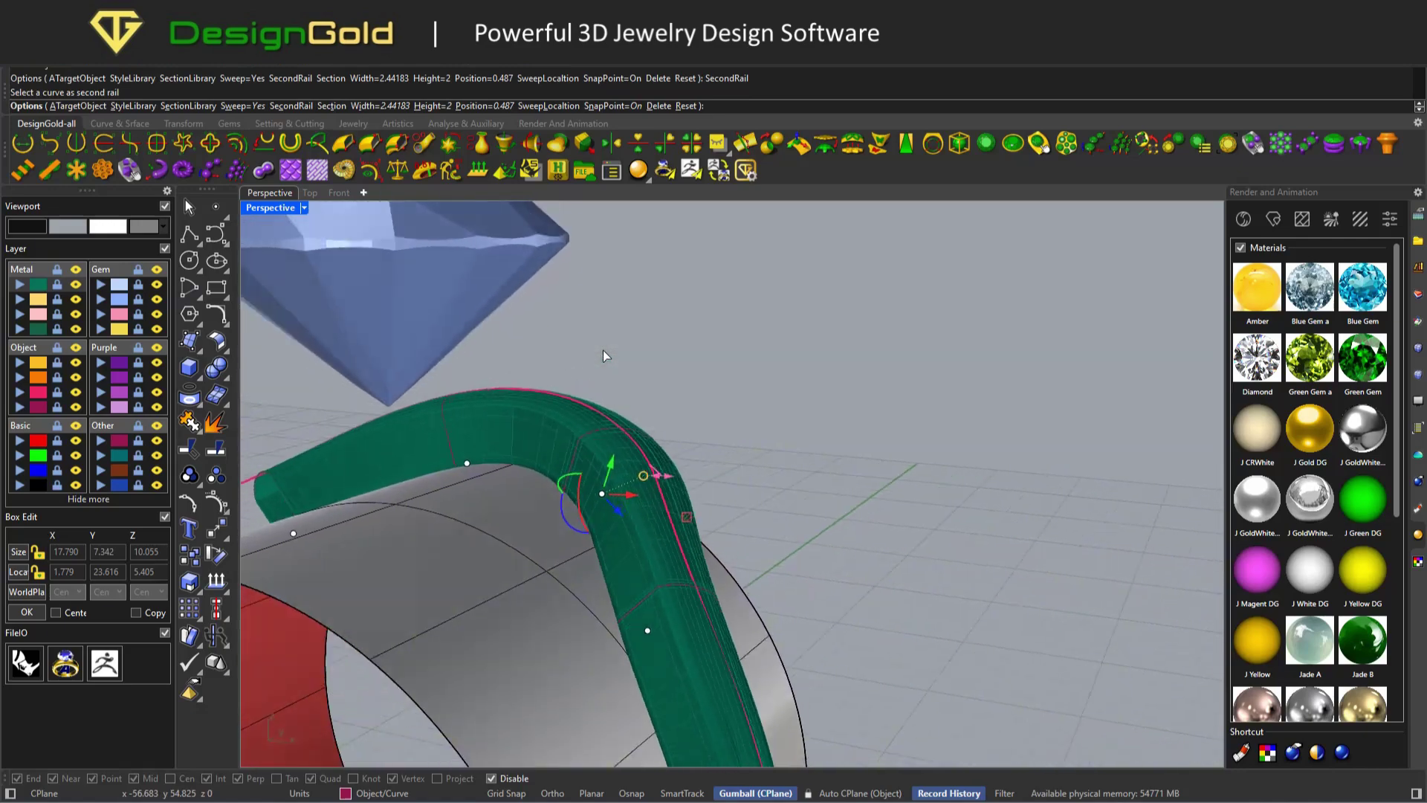
pyautogui.moveTo(601, 372); pyautogui.dragTo(687, 374, button='right')
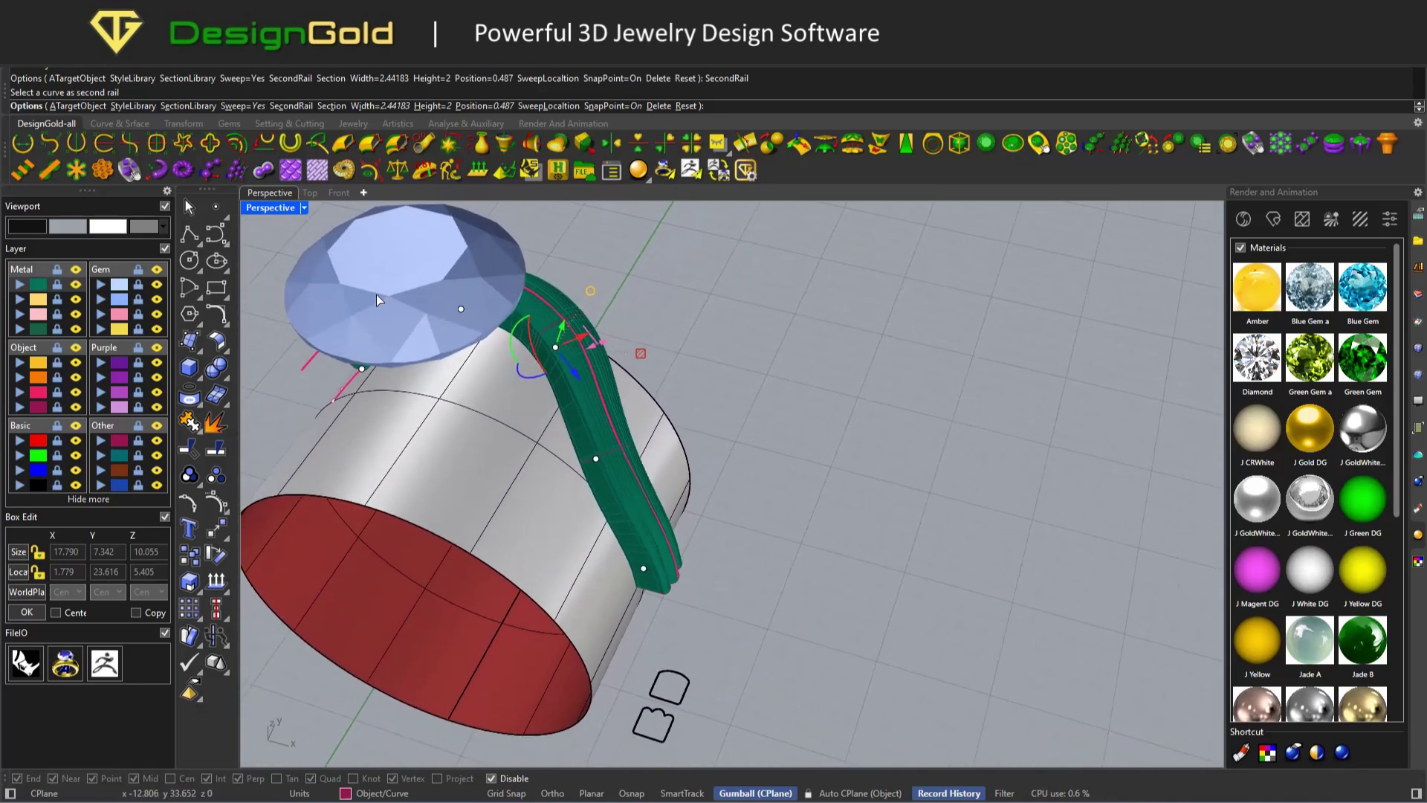
# Step: Capture a top-view preview of the sweep, save it to the style library as 01, and close the library
pyautogui.click(309, 193)
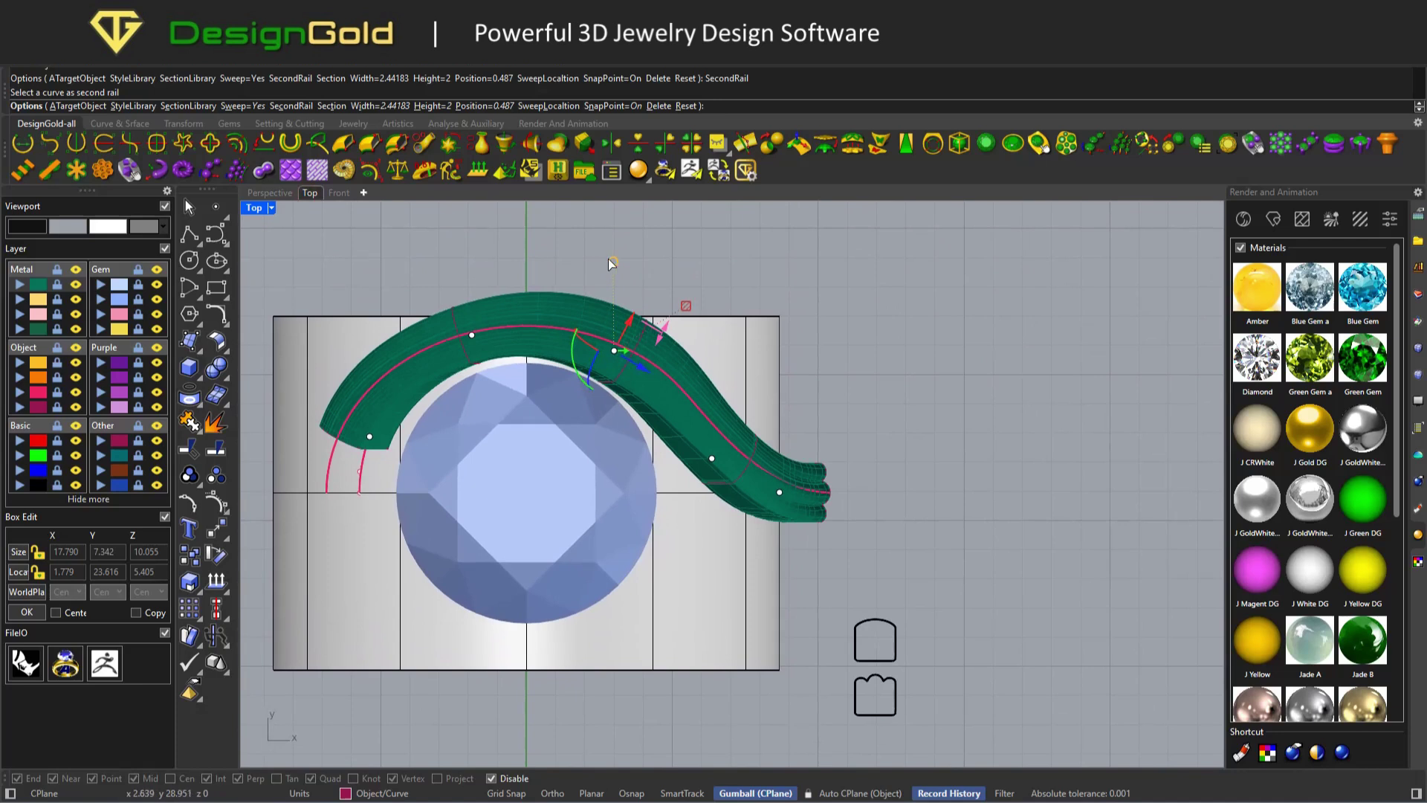
pyautogui.click(616, 263)
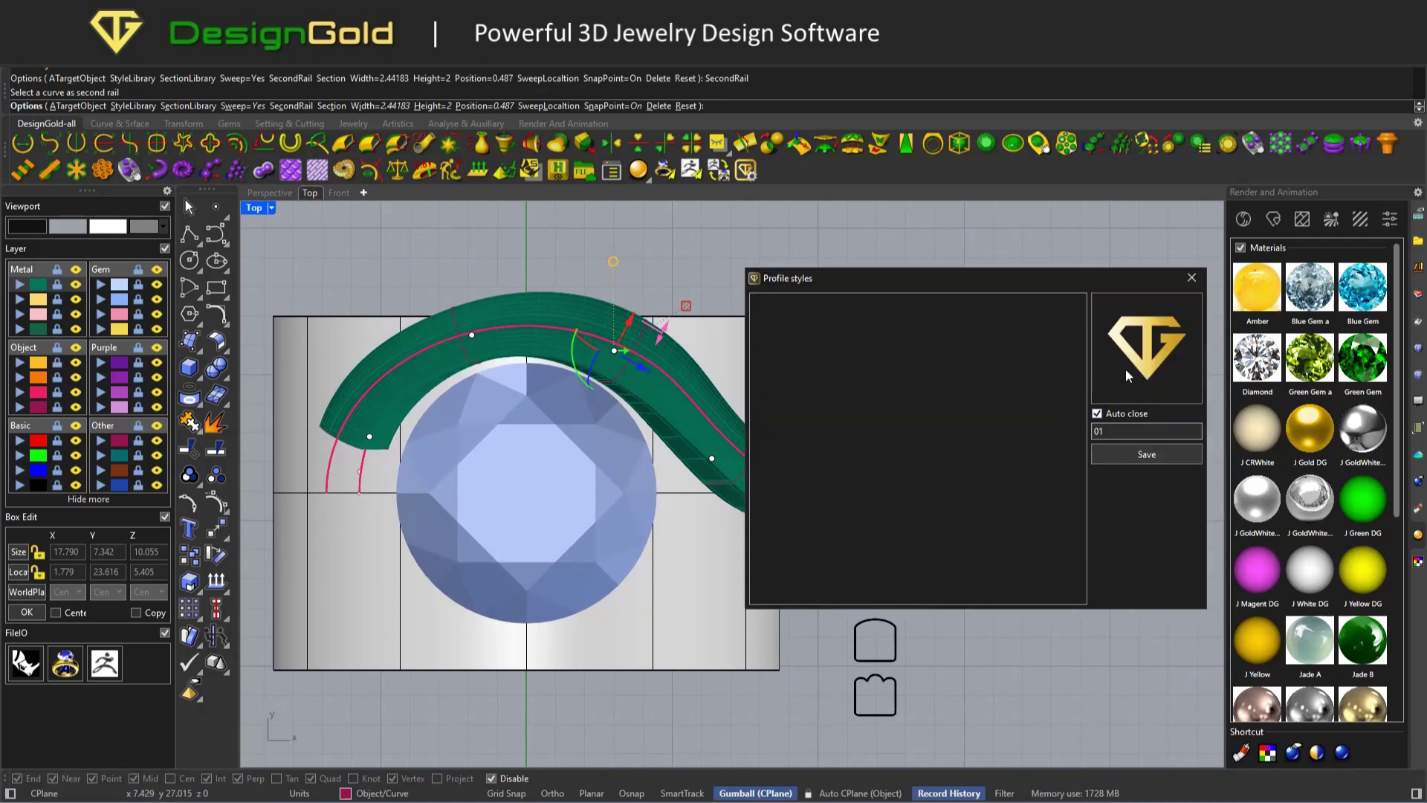
pyautogui.click(1141, 351)
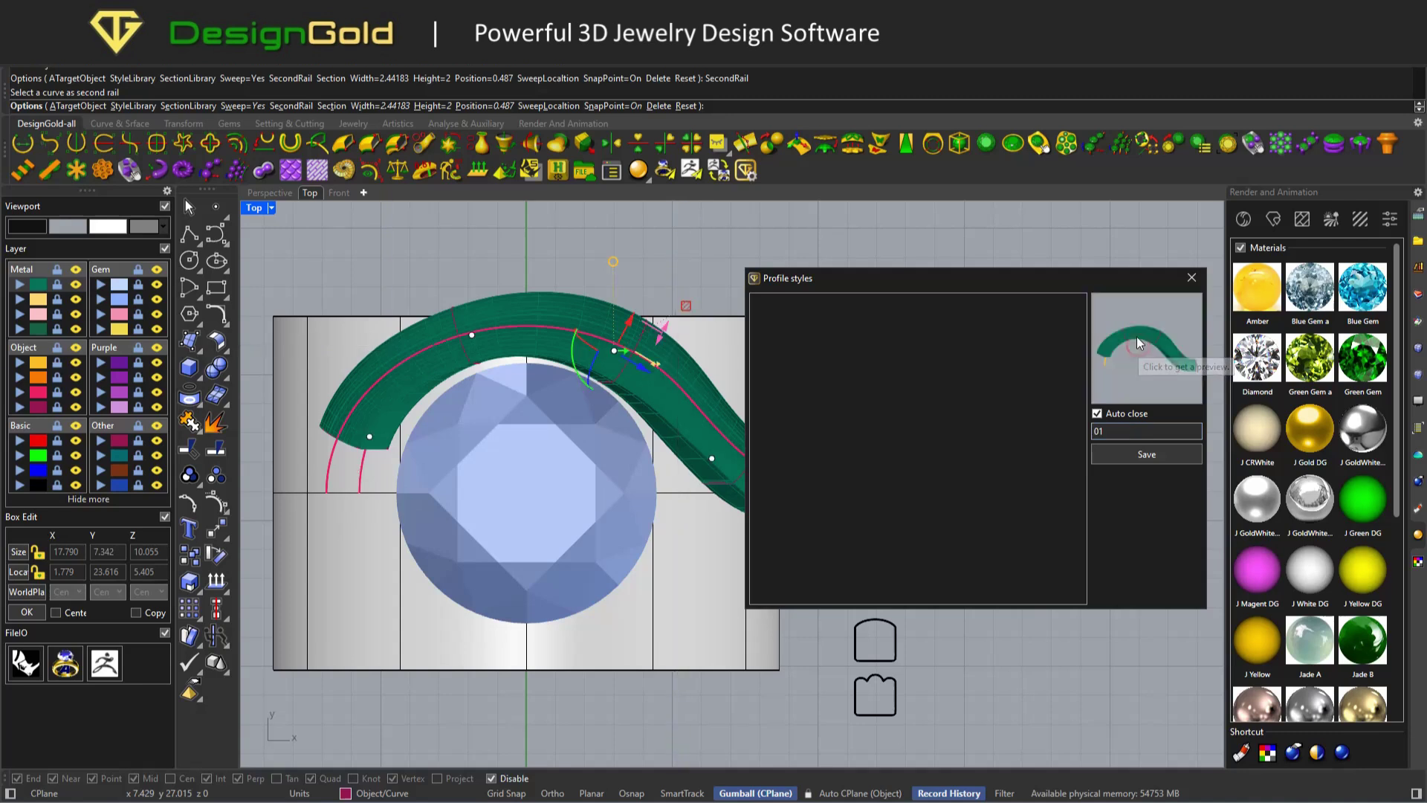
pyautogui.click(1140, 457)
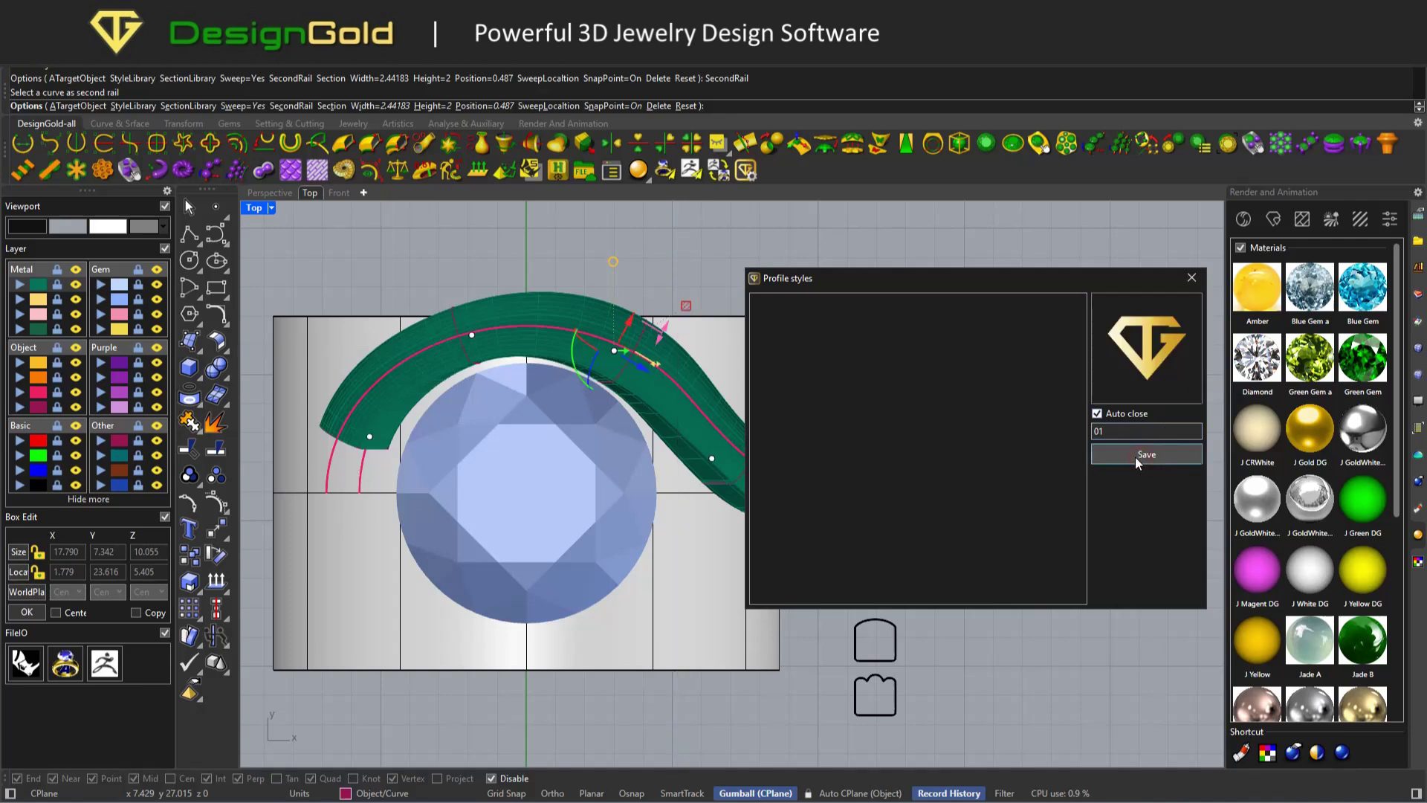
pyautogui.click(1190, 278)
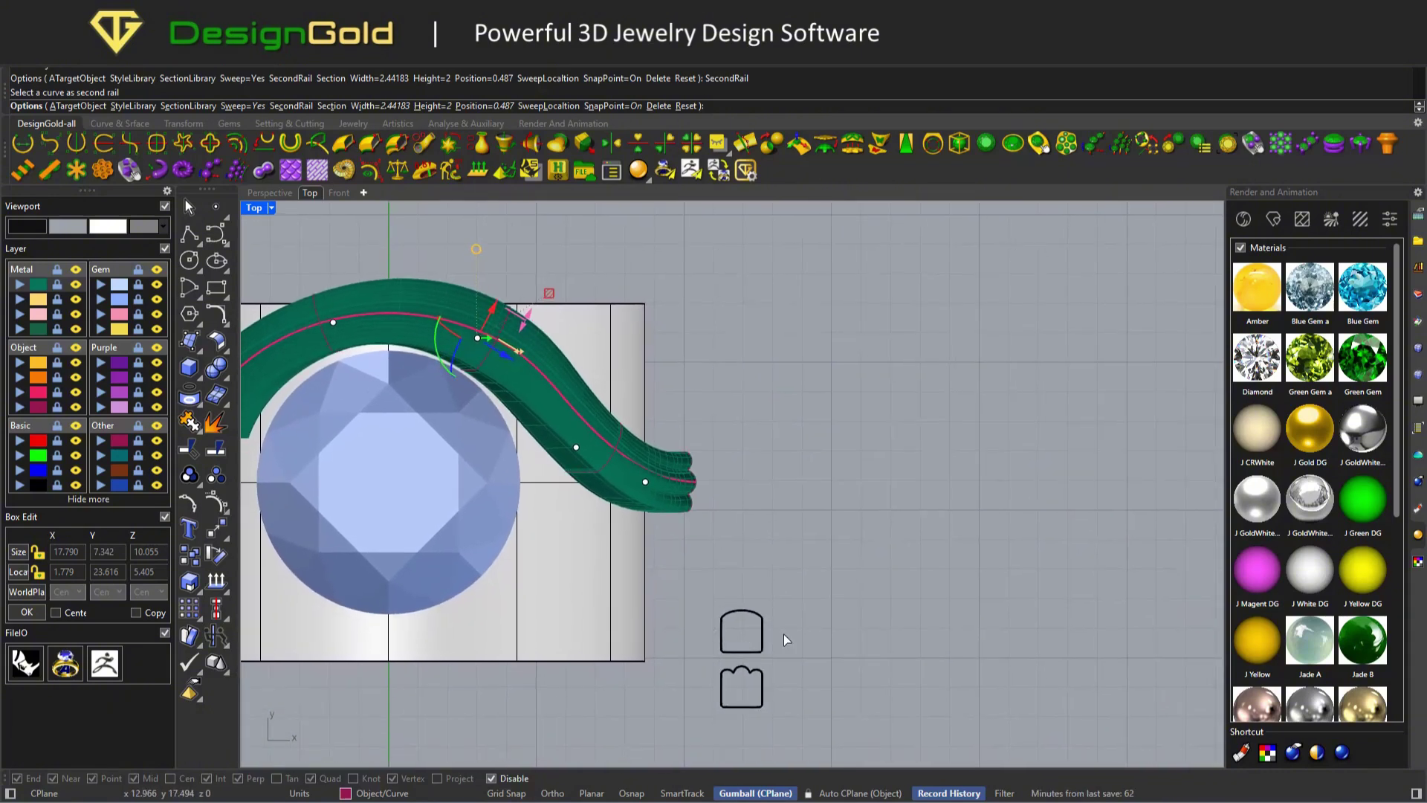
# Step: Save the scalloped section at the start of the sweep to the Profiles section library as 0155, with its preview, and close the library
pyautogui.click(644, 480)
pyautogui.scroll(2, 653, 486)
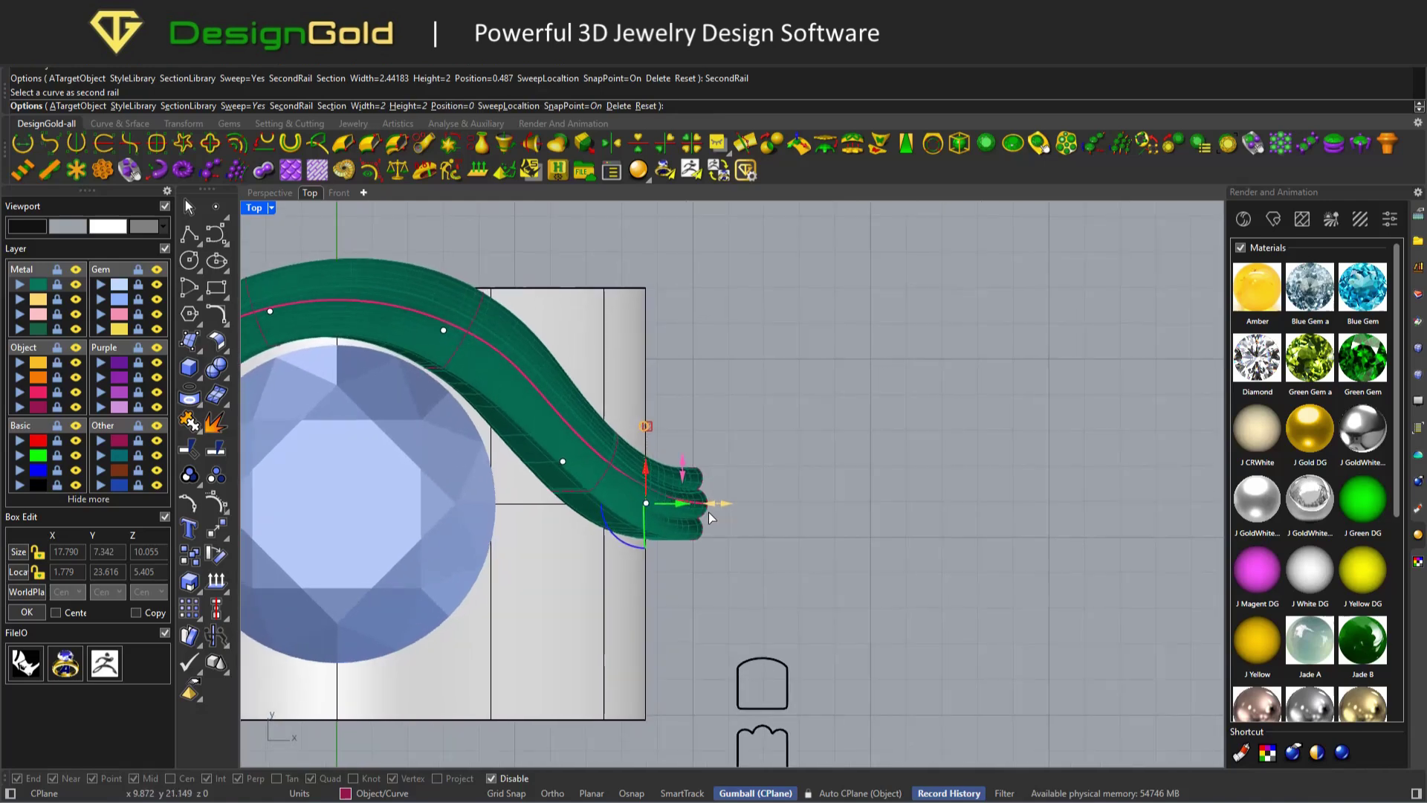
pyautogui.scroll(-1, 698, 510)
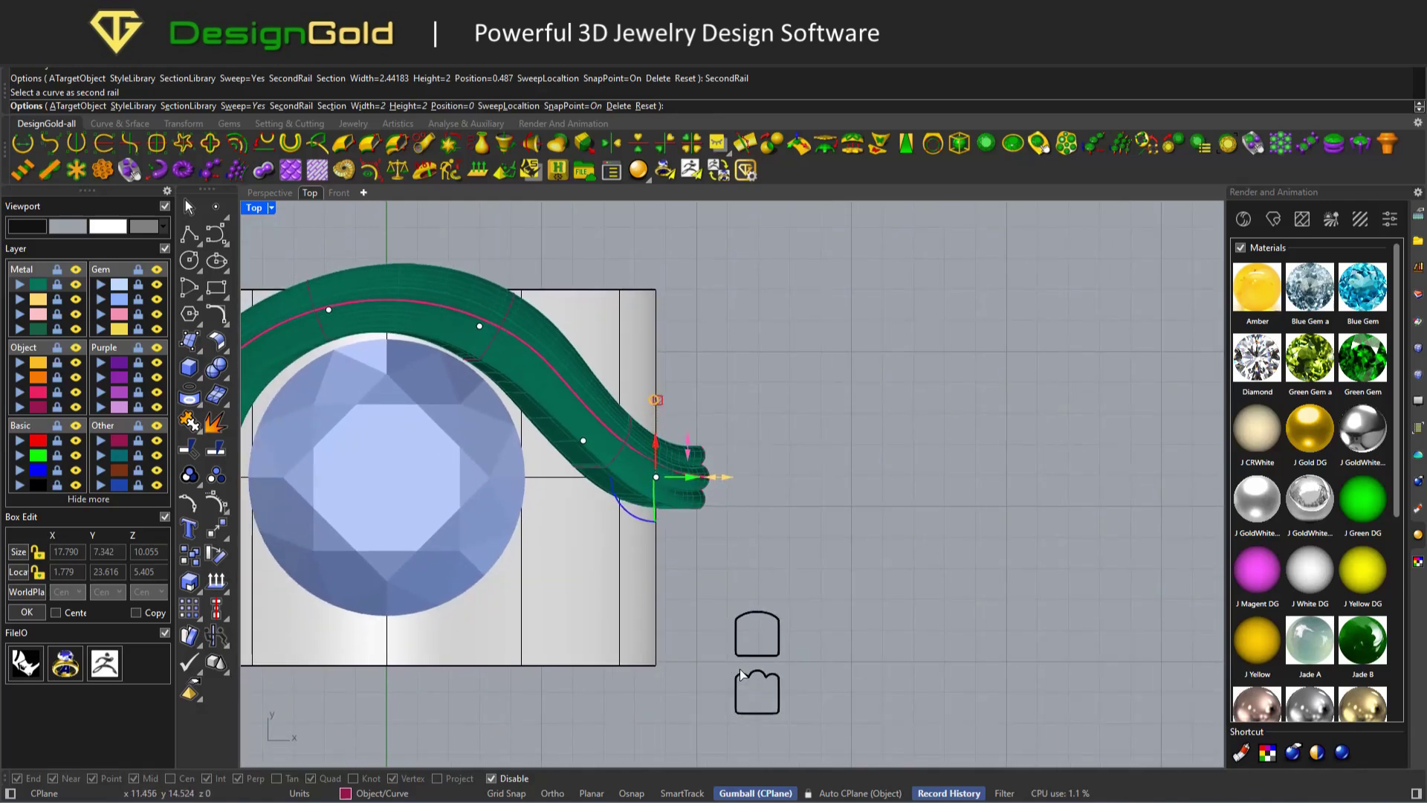
pyautogui.scroll(1, 679, 427)
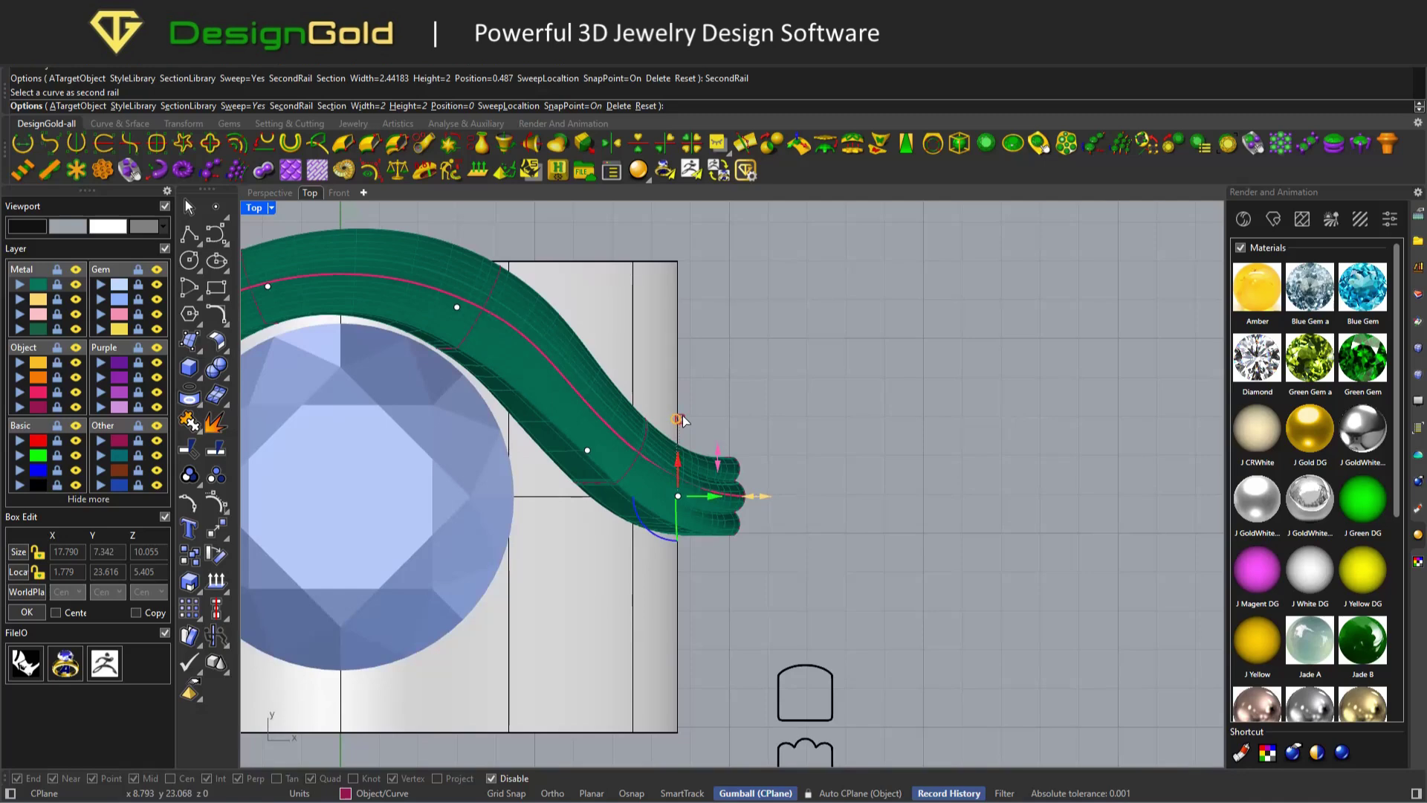
pyautogui.scroll(-1, 683, 421)
pyautogui.click(685, 419)
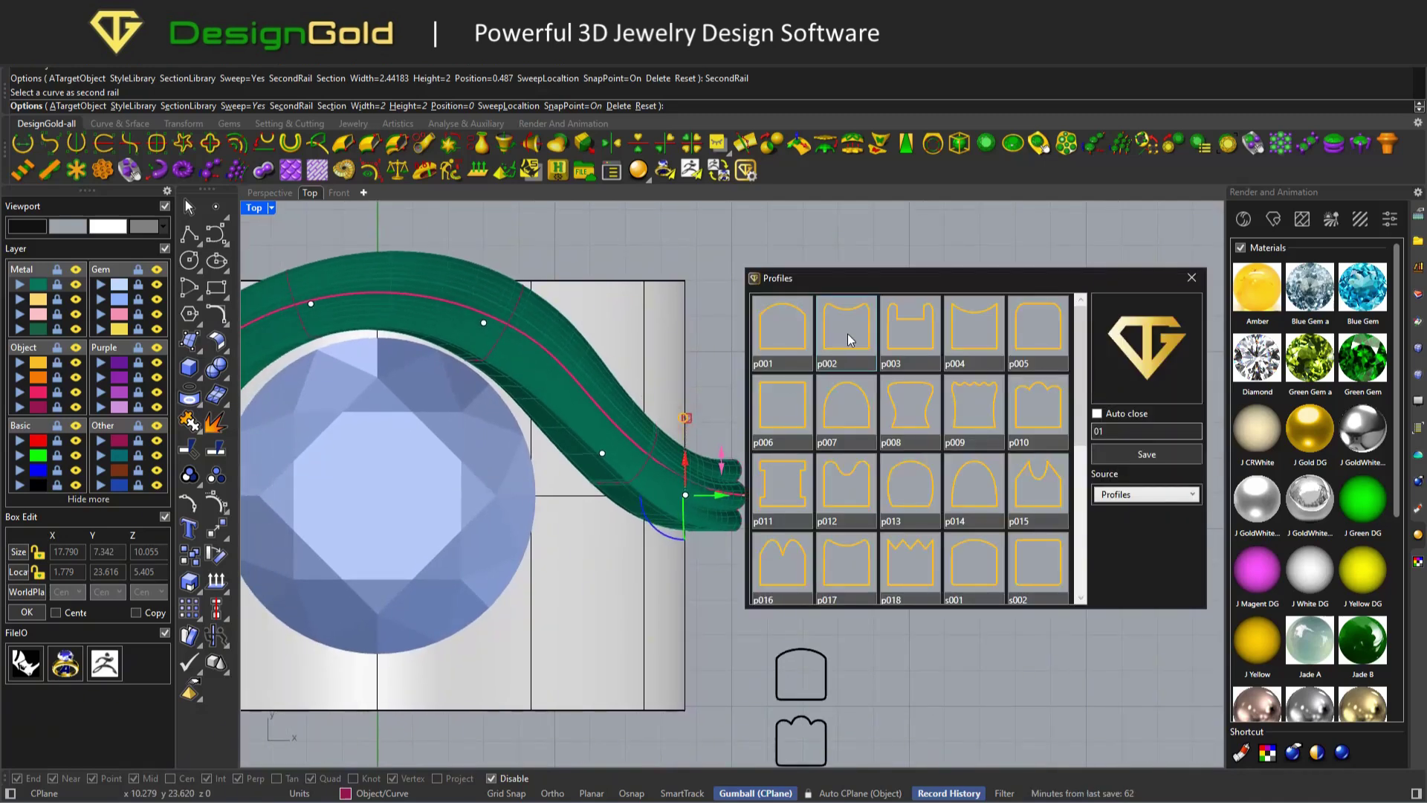
pyautogui.click(1149, 353)
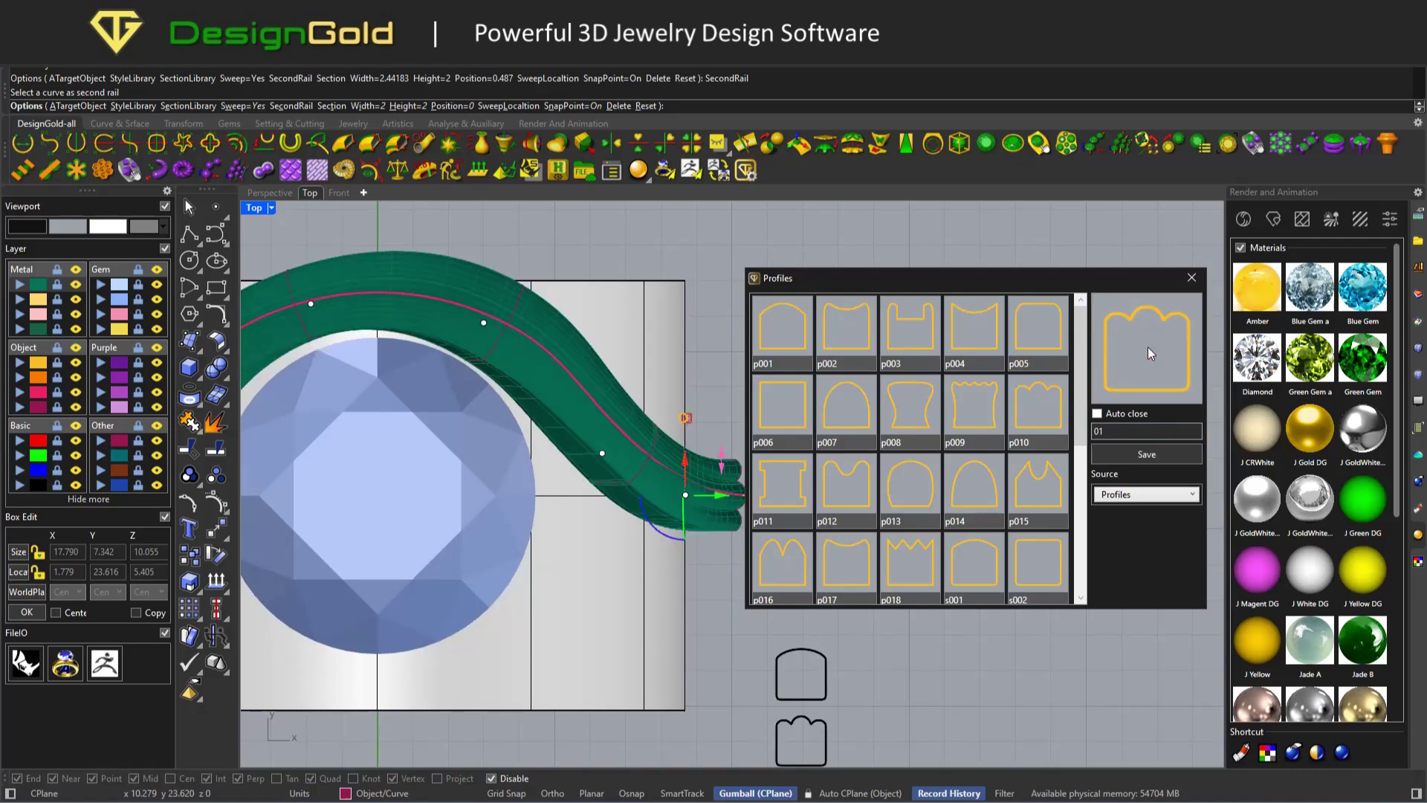
pyautogui.click(1117, 432)
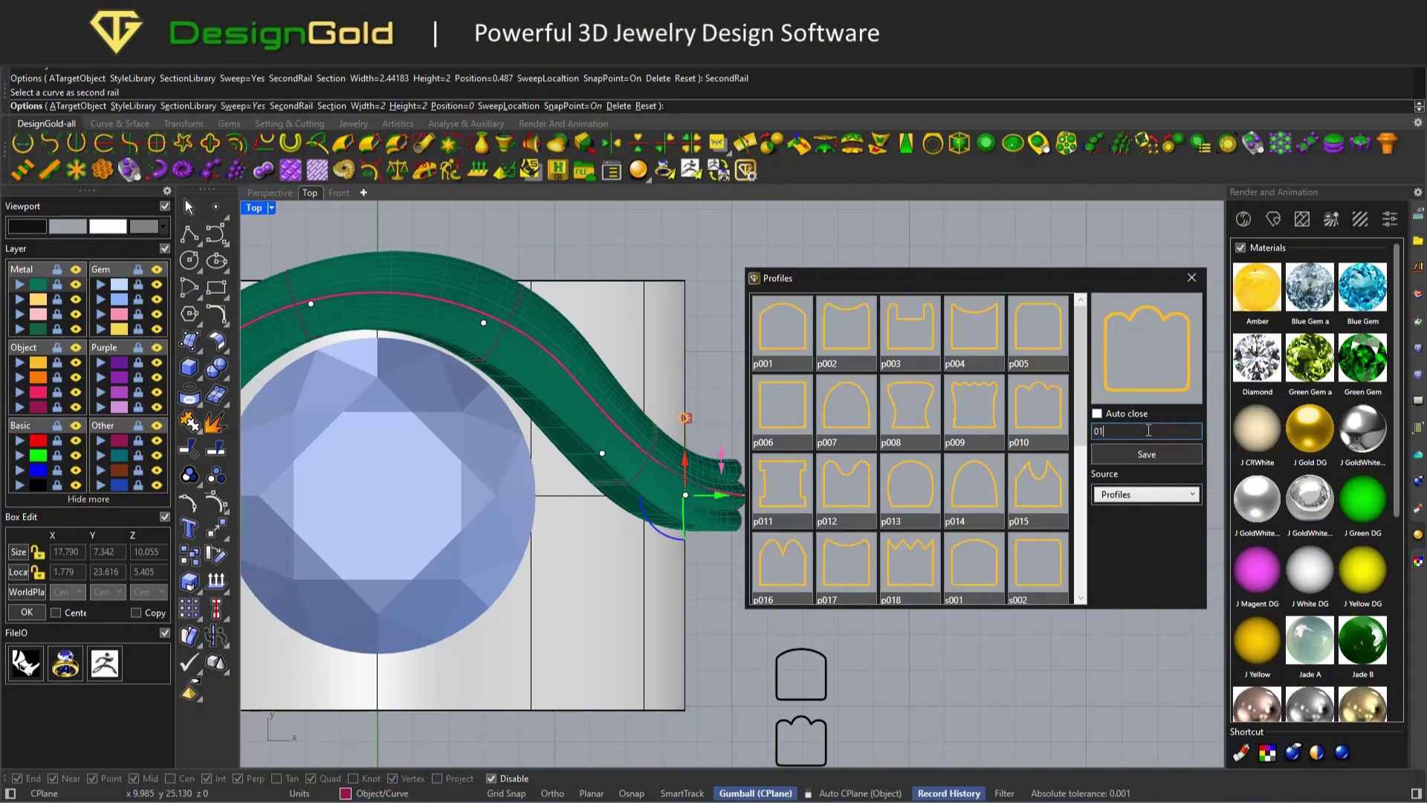
pyautogui.write('55')
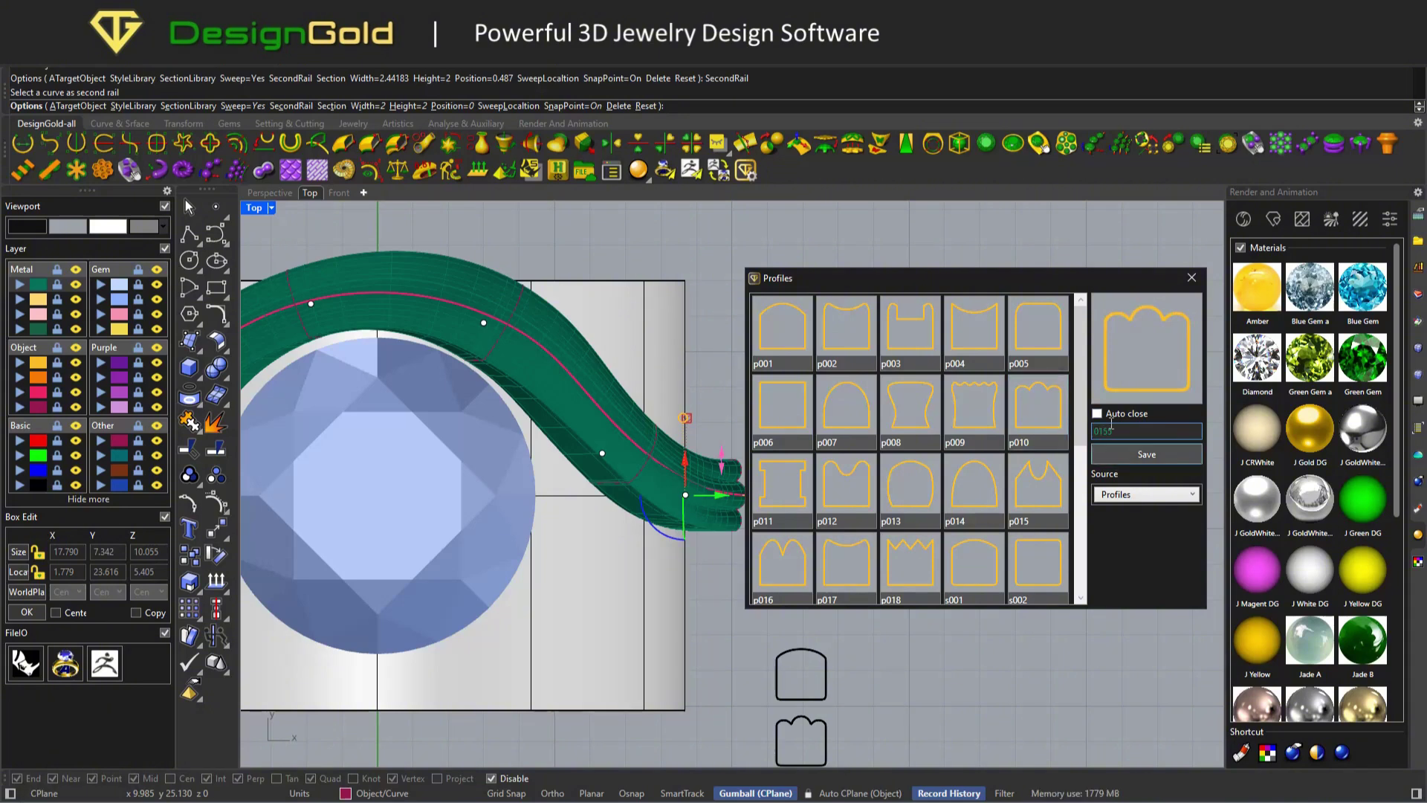
pyautogui.press('Return')
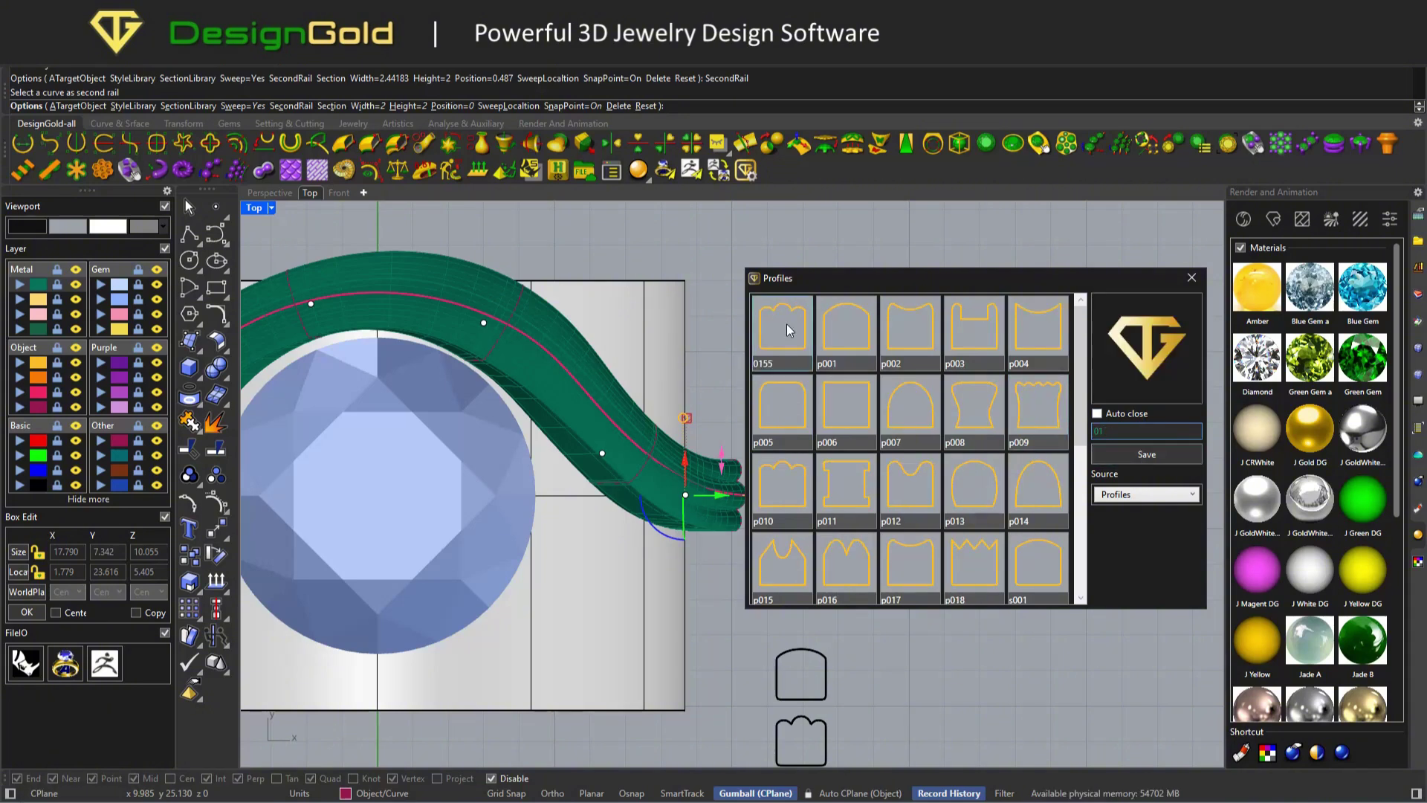
pyautogui.scroll(-4, 688, 342)
pyautogui.moveTo(719, 370); pyautogui.dragTo(645, 356, button='right')
pyautogui.scroll(1, 672, 400)
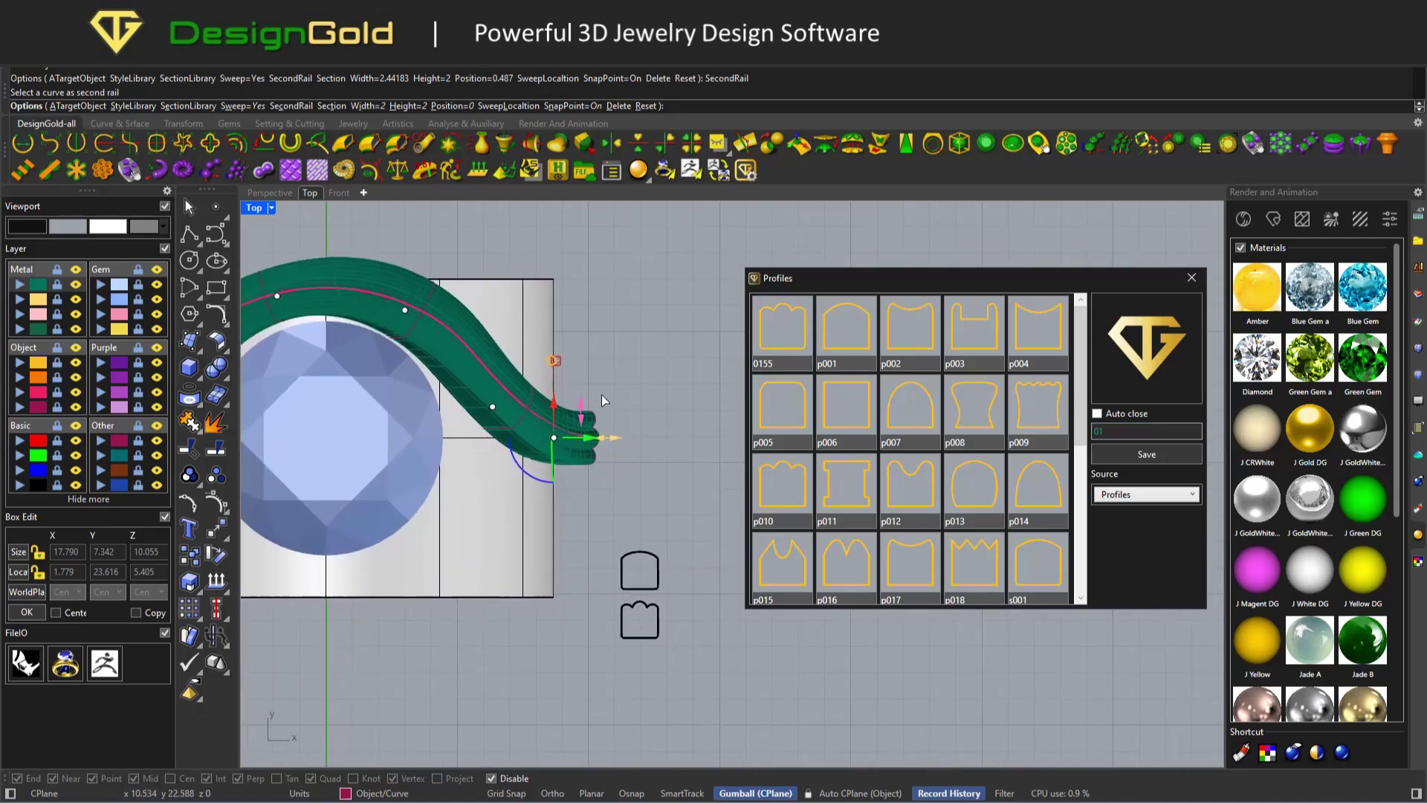
pyautogui.scroll(-1, 725, 438)
pyautogui.click(1190, 277)
# Step: Finish Profile Placer to create the final two-rail sweep over the ring band
pyautogui.moveTo(769, 364); pyautogui.dragTo(866, 379, button='right')
pyautogui.rightClick(668, 419)
pyautogui.moveTo(668, 419); pyautogui.dragTo(777, 418, button='right')
pyautogui.scroll(1, 743, 413)
pyautogui.scroll(1, 772, 395)
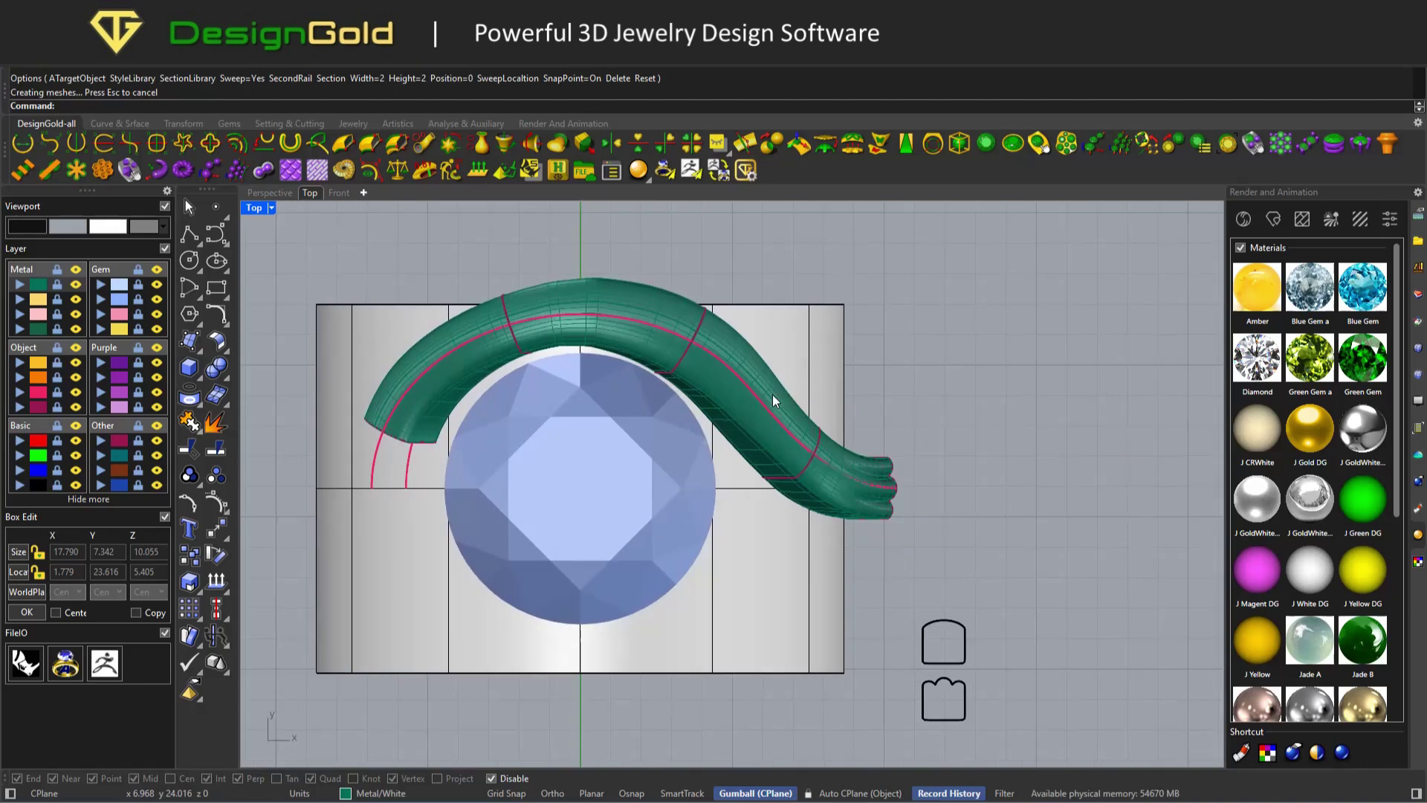